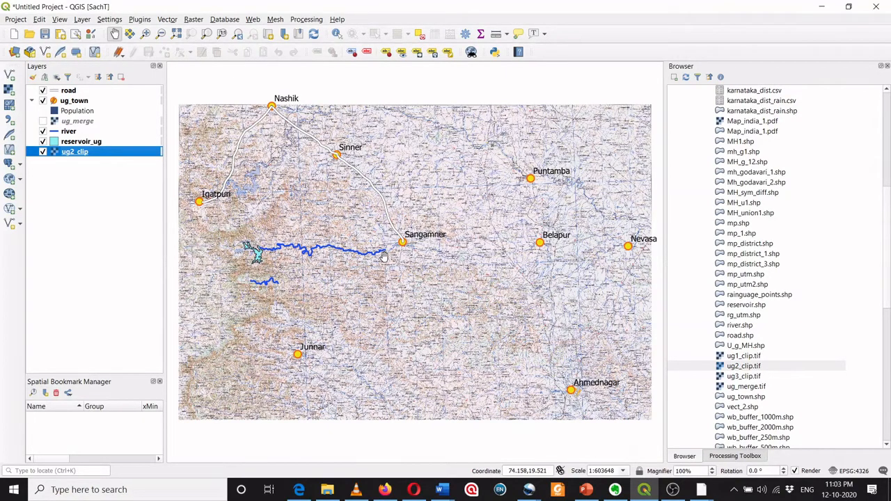
Toggle the visibility of the town, river, road and reservoir layers to examine the point, line and polygon features on the map
{"action": "left_click", "coordinate": [43, 101]}
{"action": "left_click", "coordinate": [42, 101]}
{"action": "left_click", "coordinate": [43, 130]}
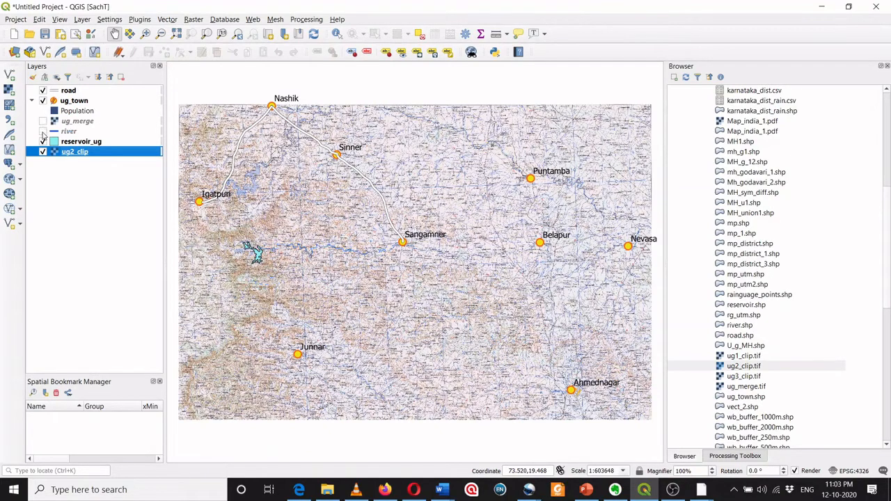
{"action": "left_click", "coordinate": [44, 131]}
{"action": "left_click", "coordinate": [43, 131]}
{"action": "left_click", "coordinate": [43, 131]}
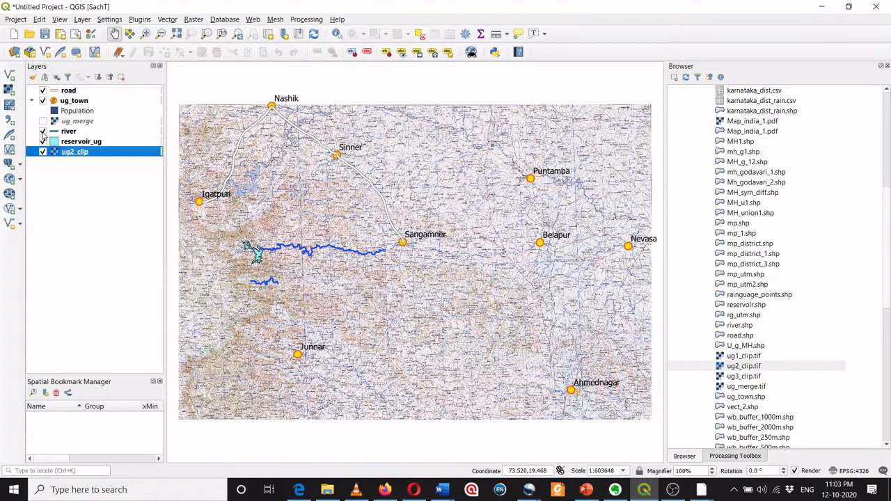
{"action": "left_click", "coordinate": [42, 90]}
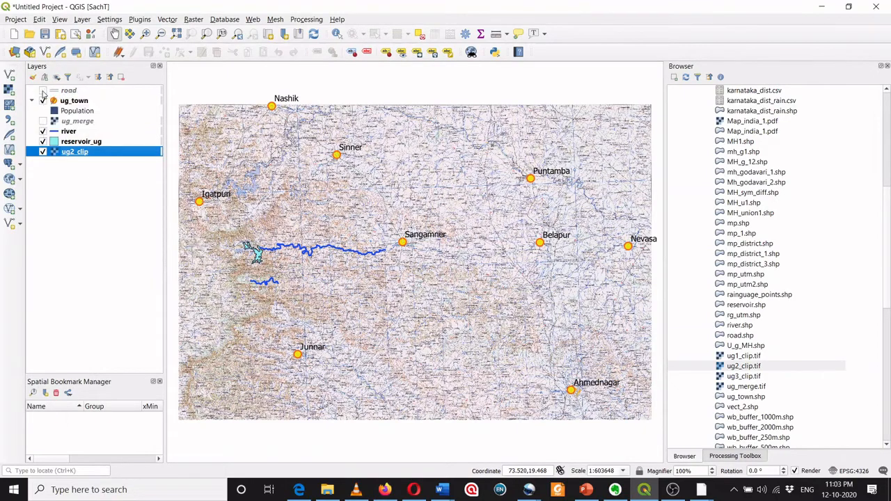
{"action": "left_click", "coordinate": [42, 91]}
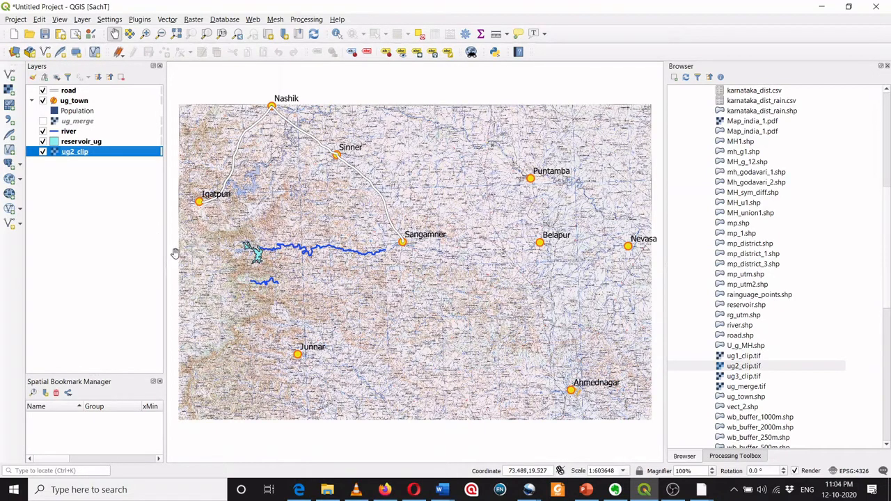
{"action": "left_click", "coordinate": [43, 142]}
{"action": "left_click", "coordinate": [42, 142]}
Show the Advanced Digitizing Toolbar
{"action": "left_click", "coordinate": [61, 21]}
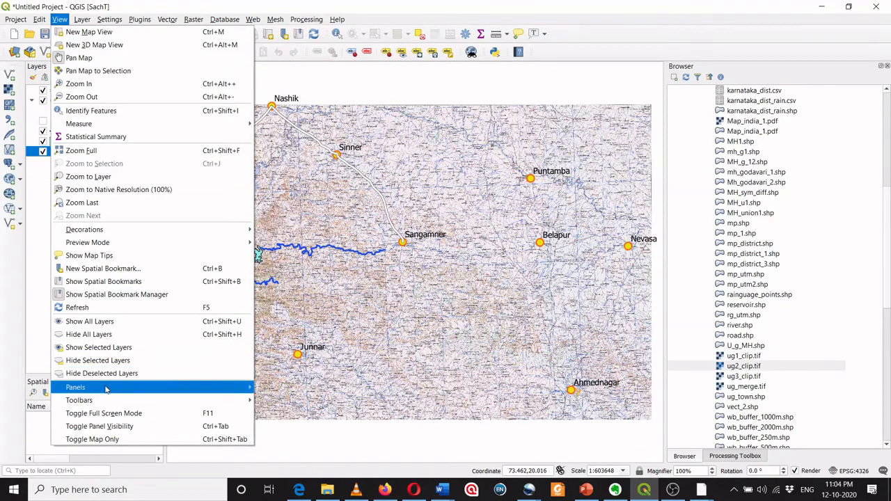
{"action": "mouse_move", "coordinate": [106, 390]}
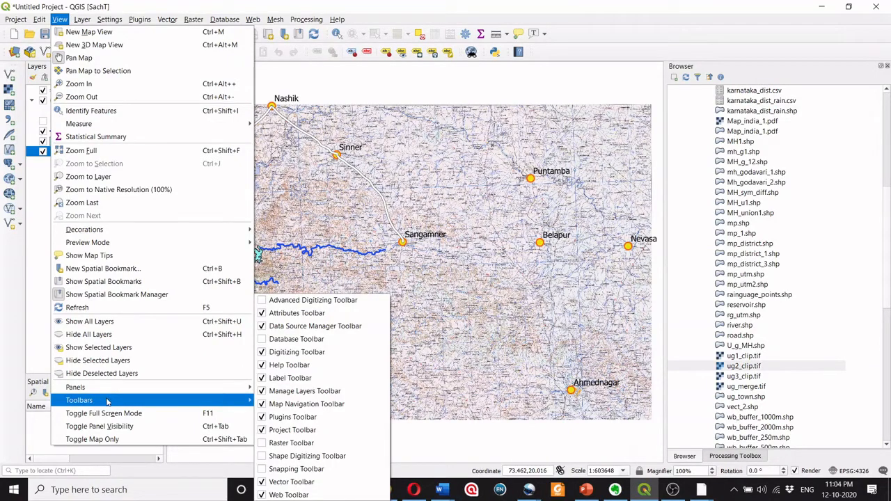
{"action": "left_click", "coordinate": [262, 302]}
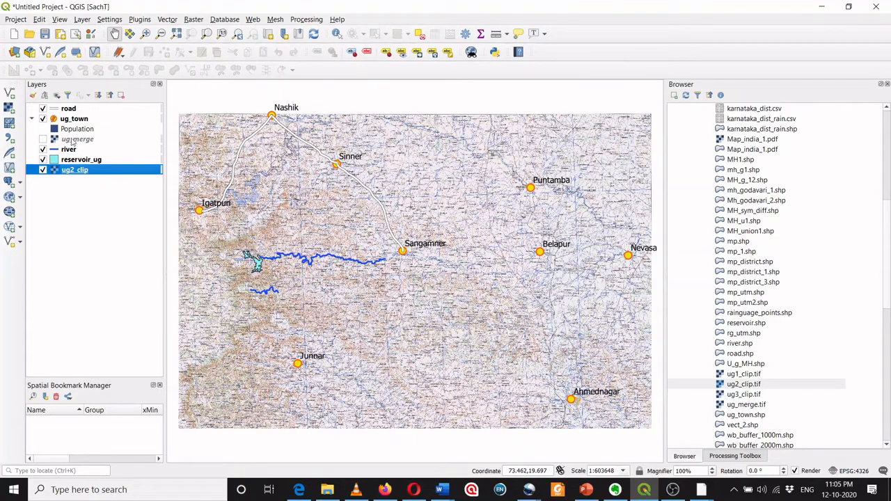
Hide the road layer, and stop editing the ug_town layer while saving its pending changes
{"action": "left_click", "coordinate": [72, 120]}
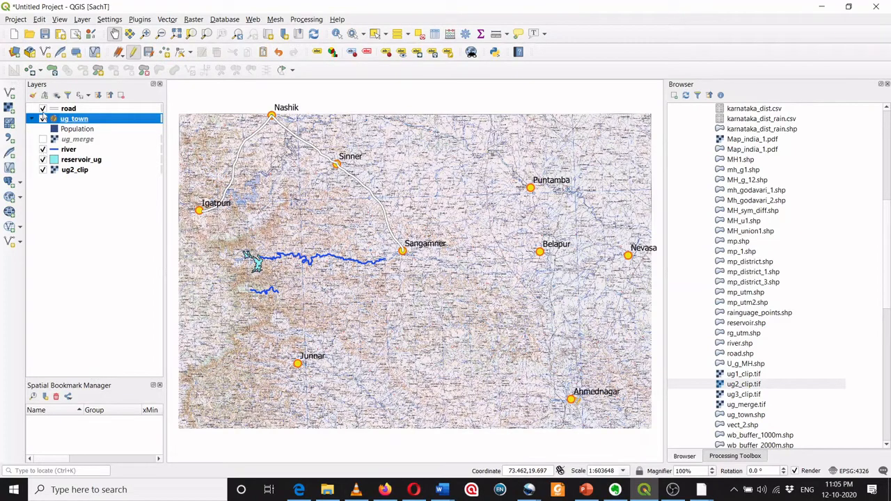
{"action": "left_click", "coordinate": [42, 109]}
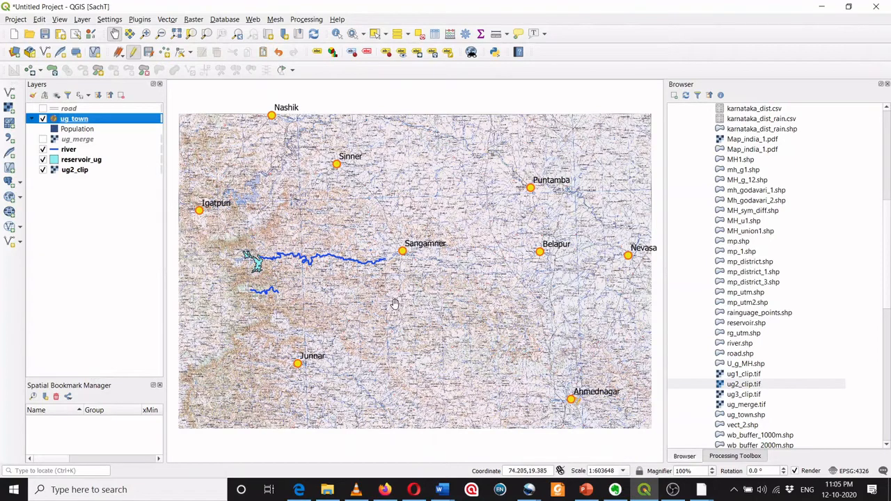
{"action": "left_click", "coordinate": [132, 55]}
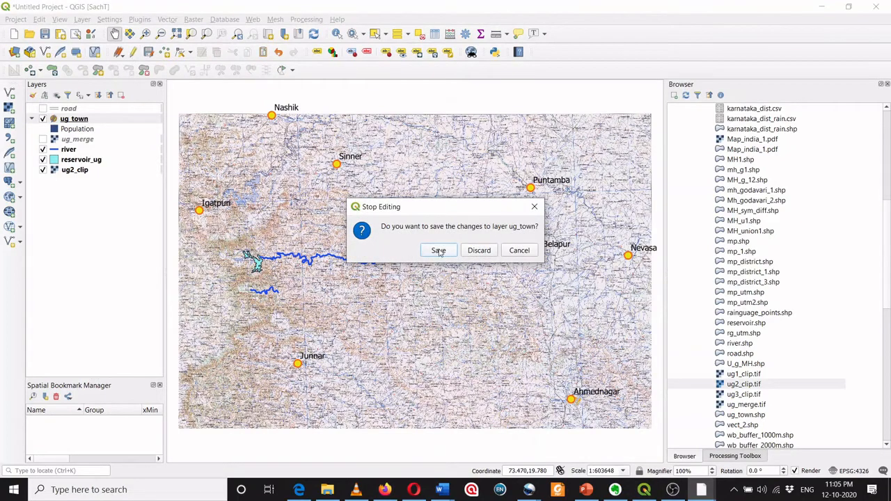
{"action": "left_click", "coordinate": [438, 251]}
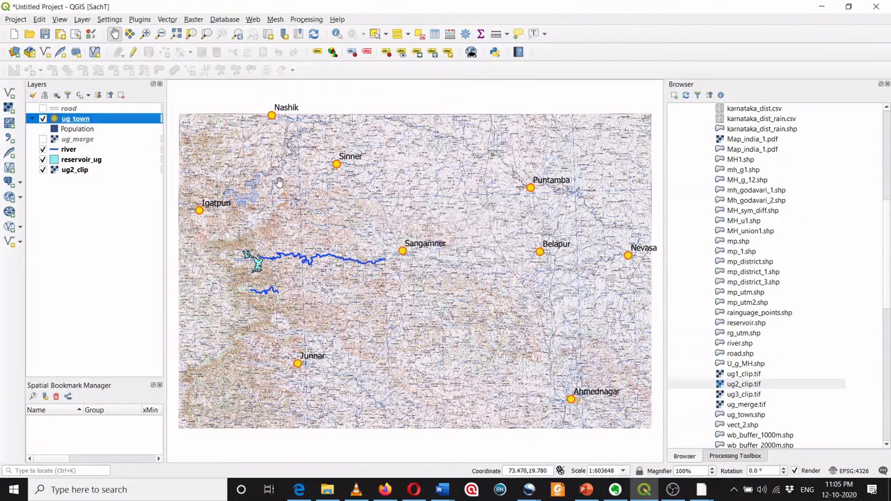
Start editing the ug_town layer and activate the Vertex Tool for the current layer only, with the map focused on Sangamner
{"action": "left_click", "coordinate": [137, 58]}
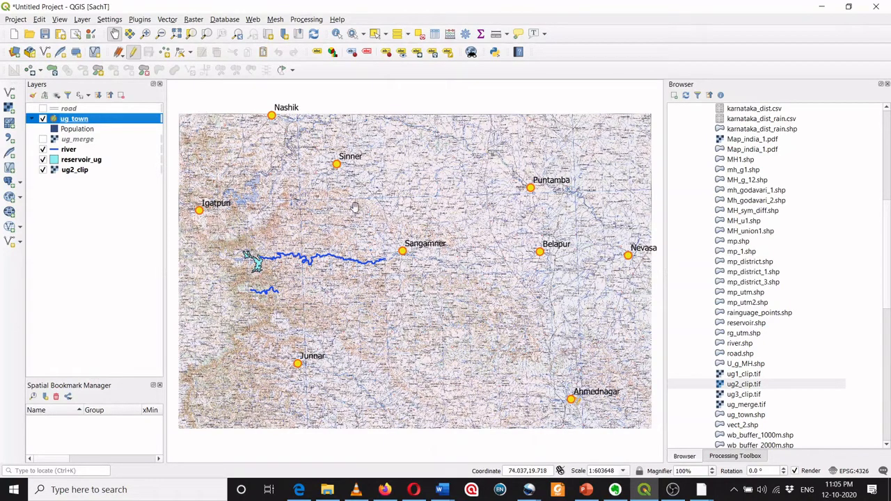
{"action": "scroll", "coordinate": [401, 254], "scroll_direction": "up", "scroll_amount": 1}
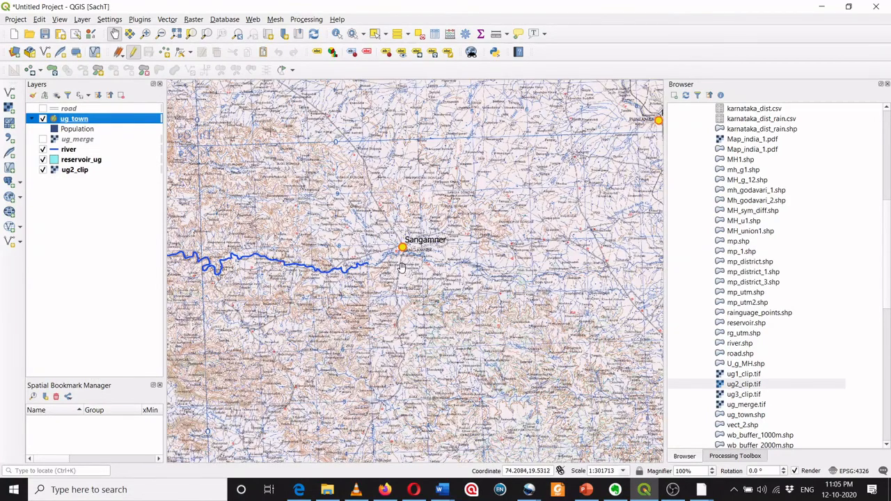
{"action": "scroll", "coordinate": [402, 268], "scroll_direction": "up", "scroll_amount": 1}
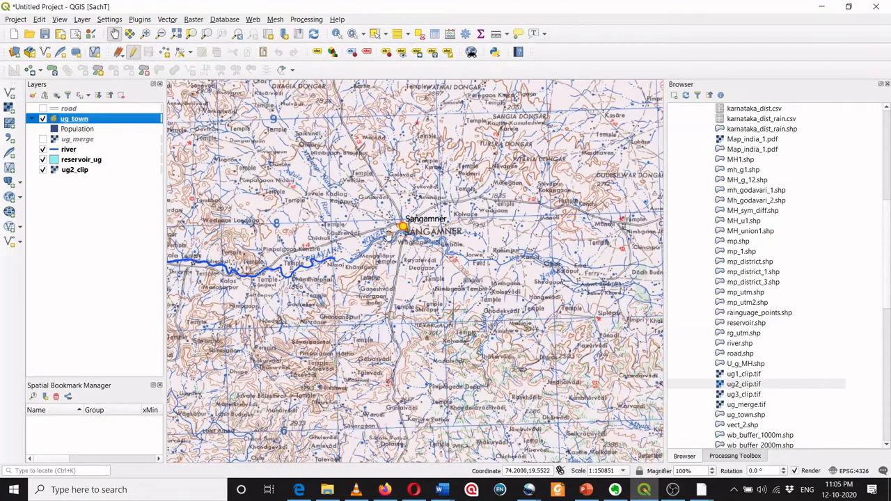
{"action": "left_click", "coordinate": [191, 55]}
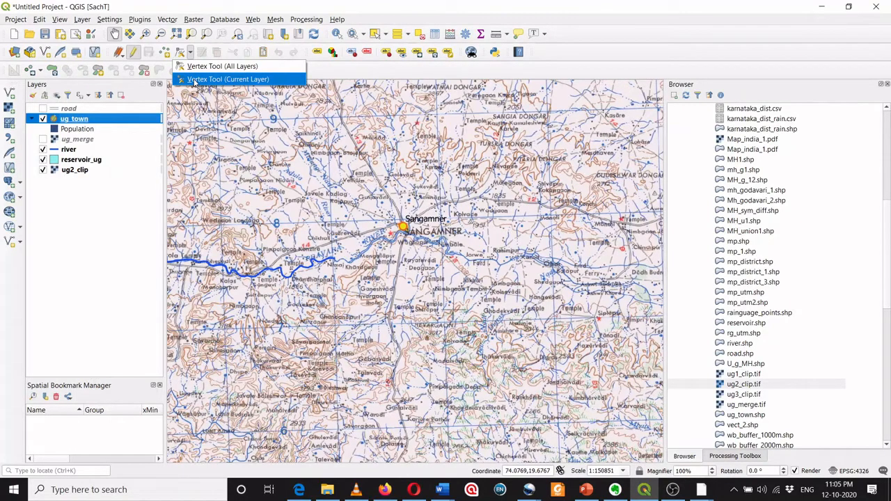
{"action": "left_click", "coordinate": [194, 82]}
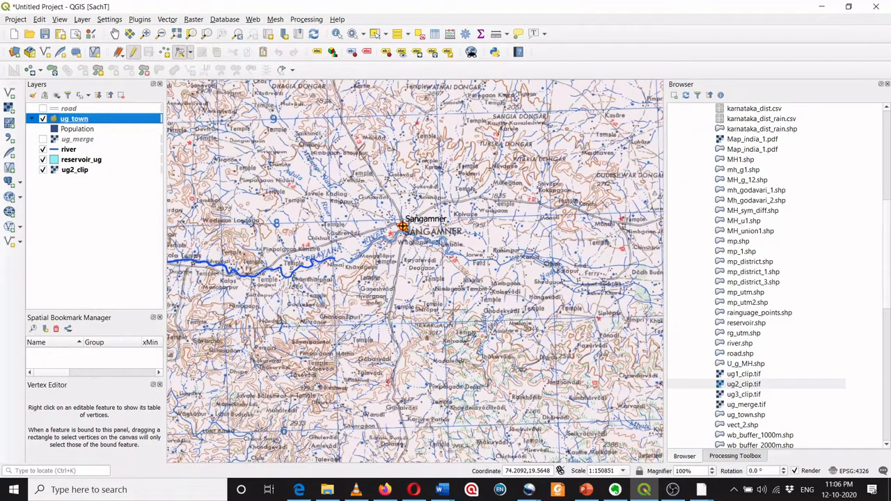
Try moving the Sangamner town point to several positions: slightly north, northeast of the town, and east near Rahimpur
{"action": "left_click", "coordinate": [402, 226]}
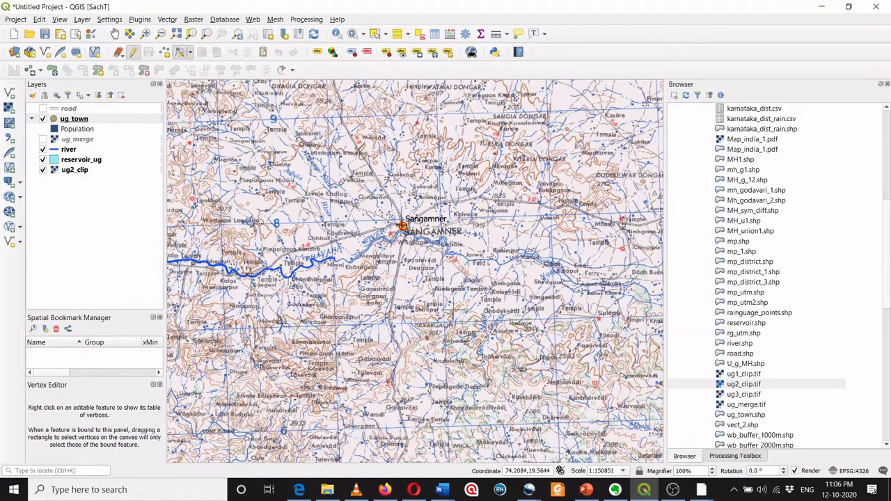
{"action": "left_click", "coordinate": [403, 225]}
{"action": "left_click", "coordinate": [403, 224]}
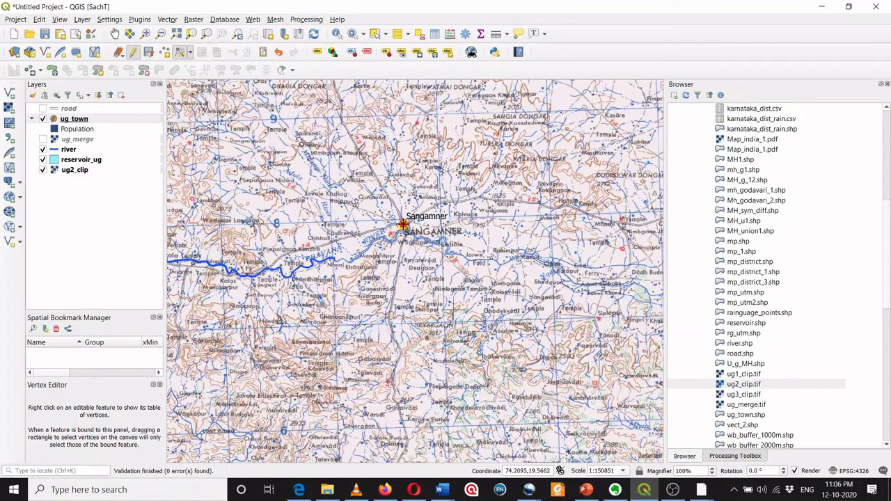
{"action": "left_click", "coordinate": [403, 224]}
{"action": "left_click", "coordinate": [410, 200]}
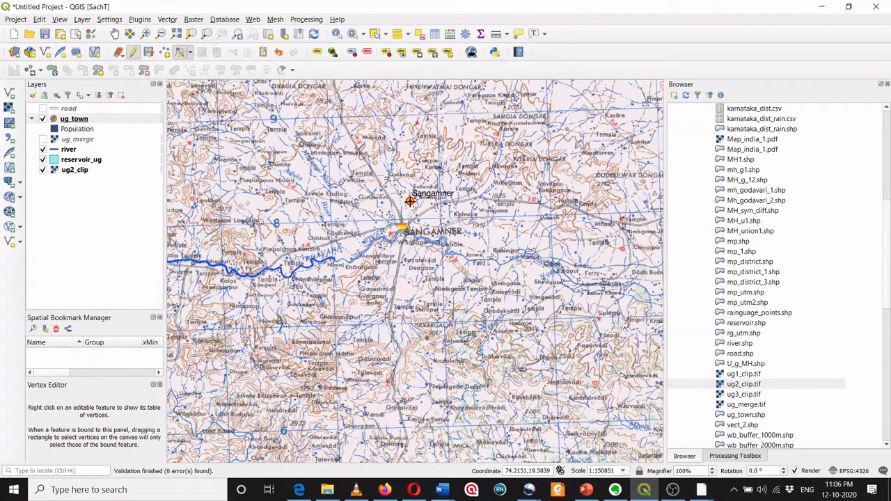
{"action": "left_click", "coordinate": [410, 202]}
{"action": "left_click", "coordinate": [499, 243]}
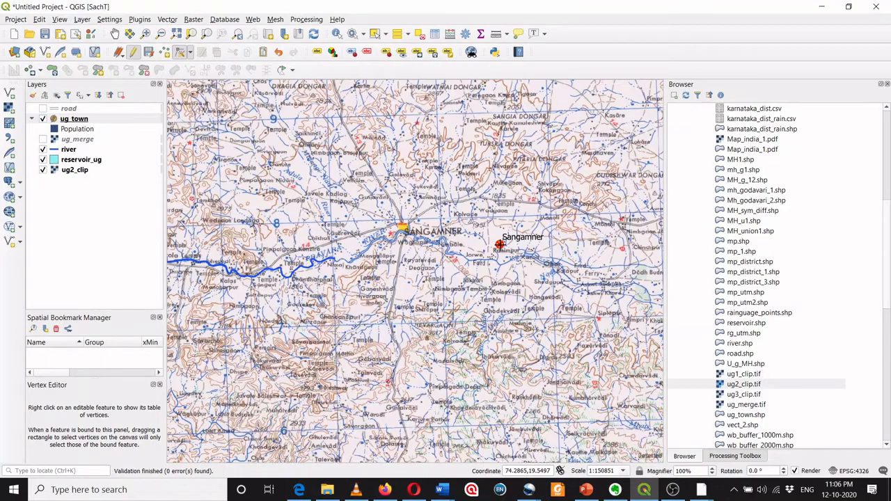
Magnify the screen to examine the editing toolbars, return it to 100% and close the magnifier
{"action": "key", "text": "super+plus"}
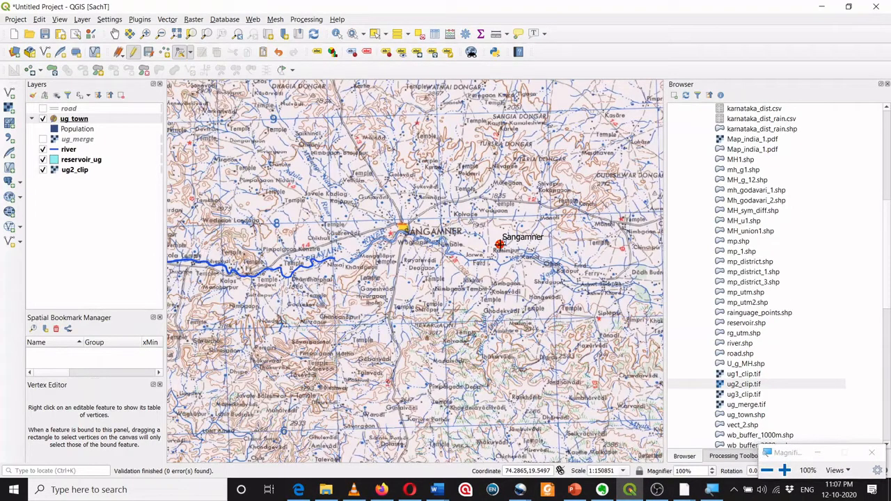
{"action": "key", "text": "super+plus"}
{"action": "key", "text": "super+plus"}
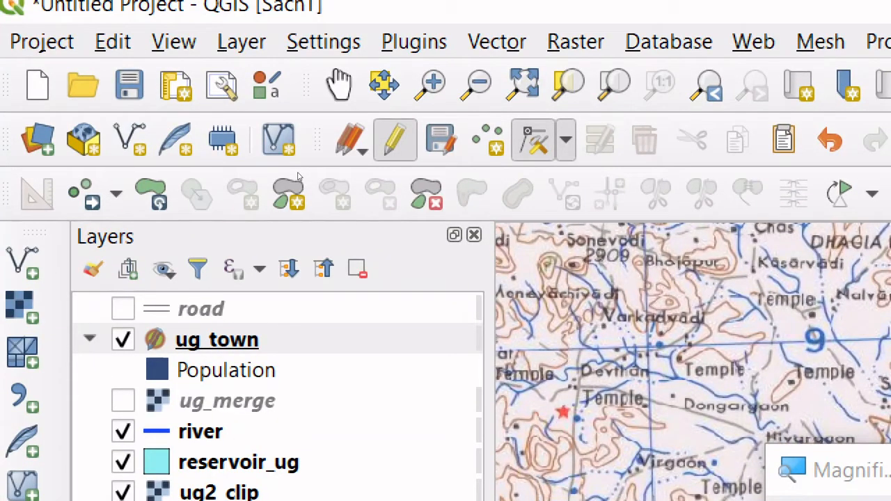
{"action": "key", "text": "super+minus"}
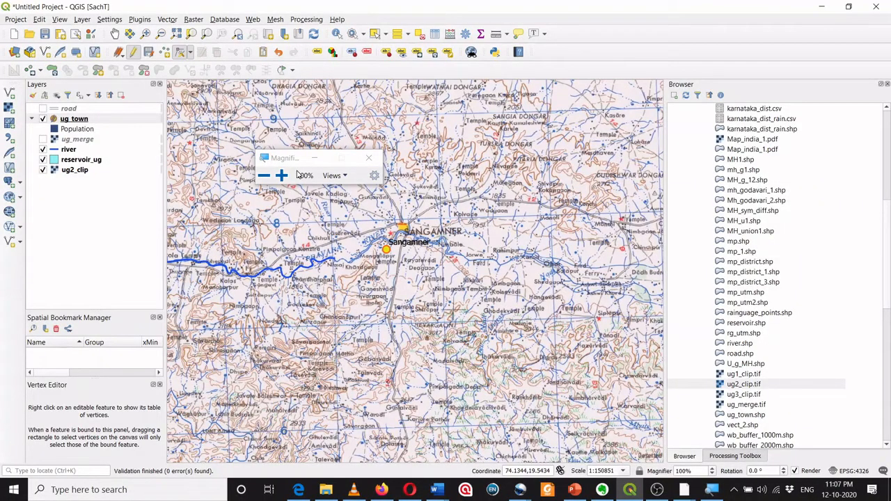
{"action": "scroll", "coordinate": [390, 242], "scroll_direction": "up", "scroll_amount": 2}
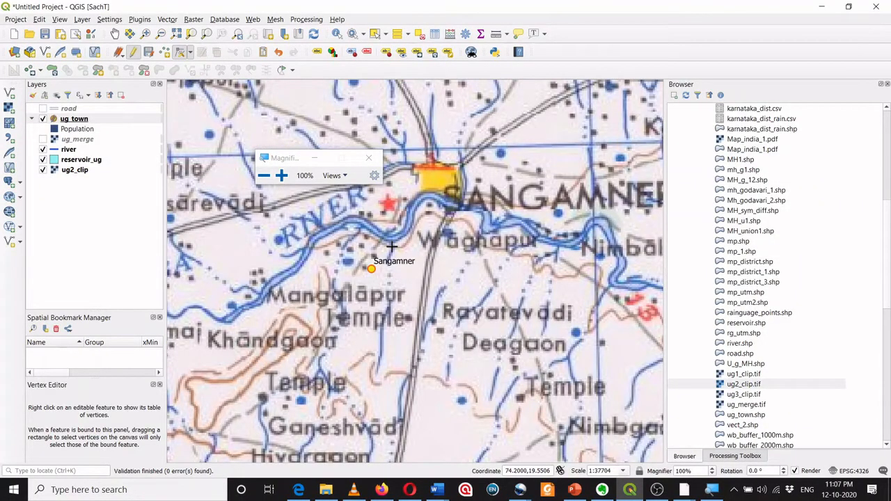
{"action": "left_click", "coordinate": [370, 159]}
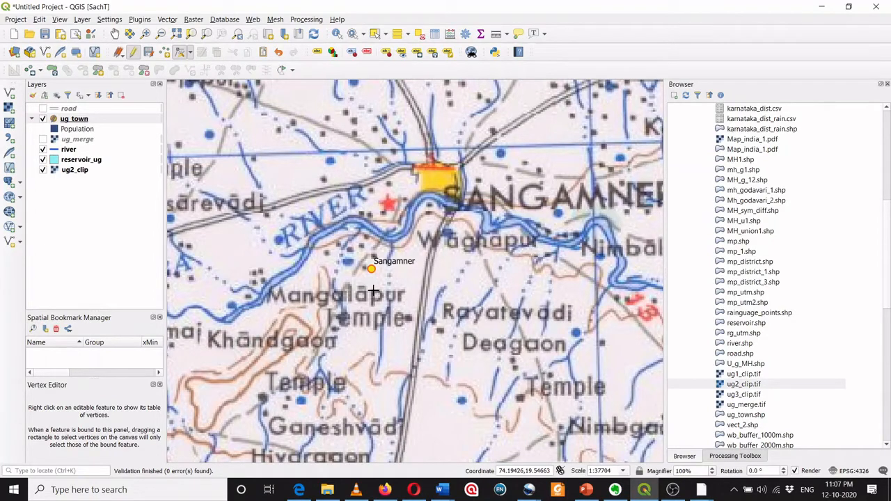
Undo the trial moves of the Sangamner point and check its location against the town on the base map
{"action": "left_click", "coordinate": [279, 54]}
{"action": "left_click", "coordinate": [279, 56]}
{"action": "left_click", "coordinate": [279, 56]}
{"action": "scroll", "coordinate": [416, 197], "scroll_direction": "up", "scroll_amount": 1}
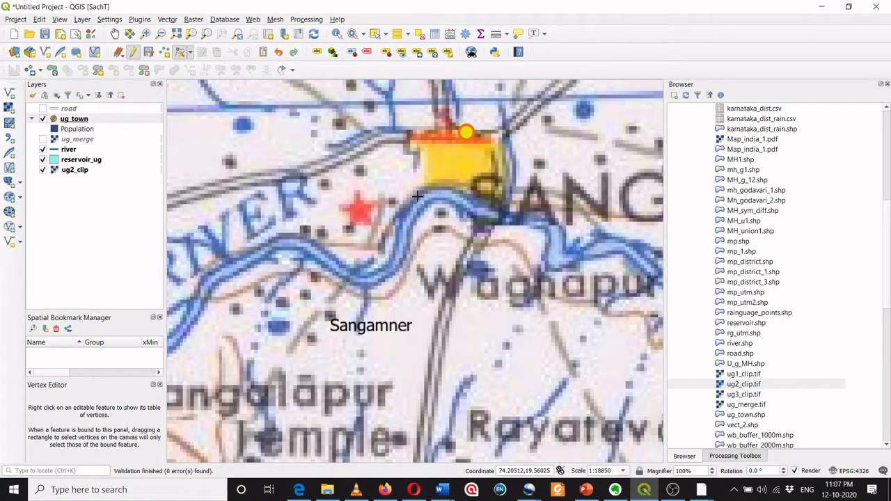
{"action": "scroll", "coordinate": [451, 145], "scroll_direction": "up", "scroll_amount": 1}
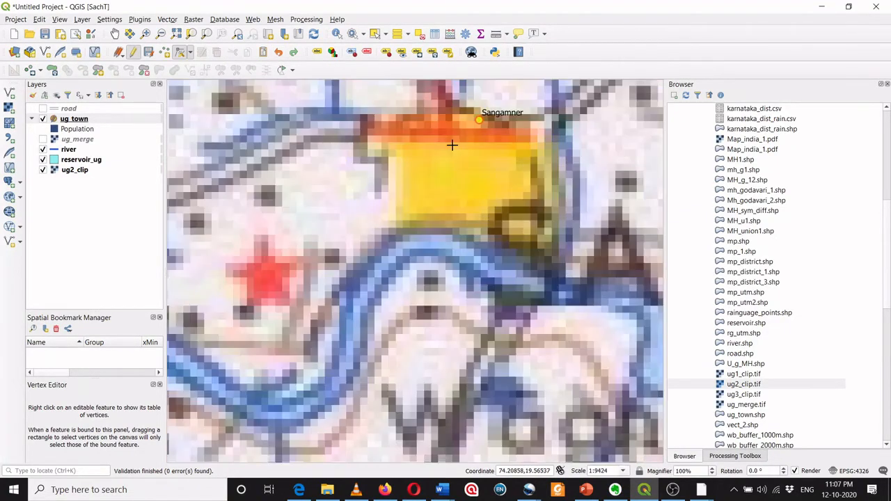
{"action": "scroll", "coordinate": [451, 145], "scroll_direction": "down", "scroll_amount": 4}
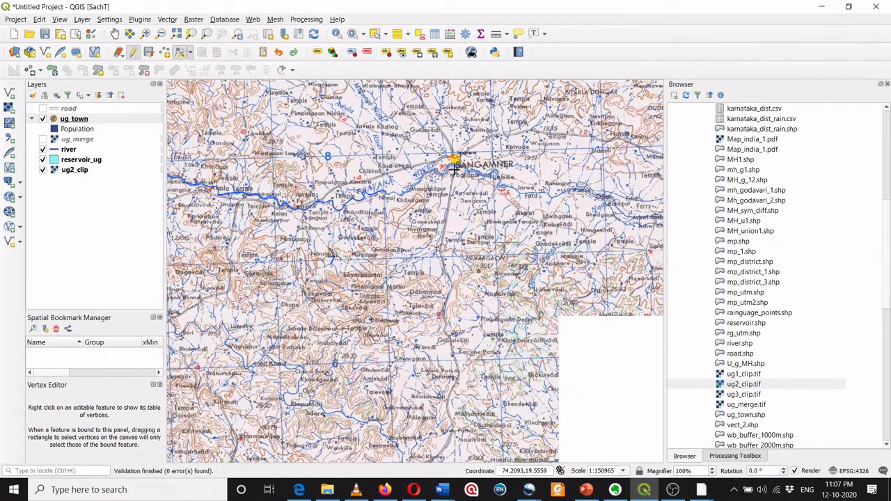
{"action": "scroll", "coordinate": [454, 169], "scroll_direction": "down", "scroll_amount": 1}
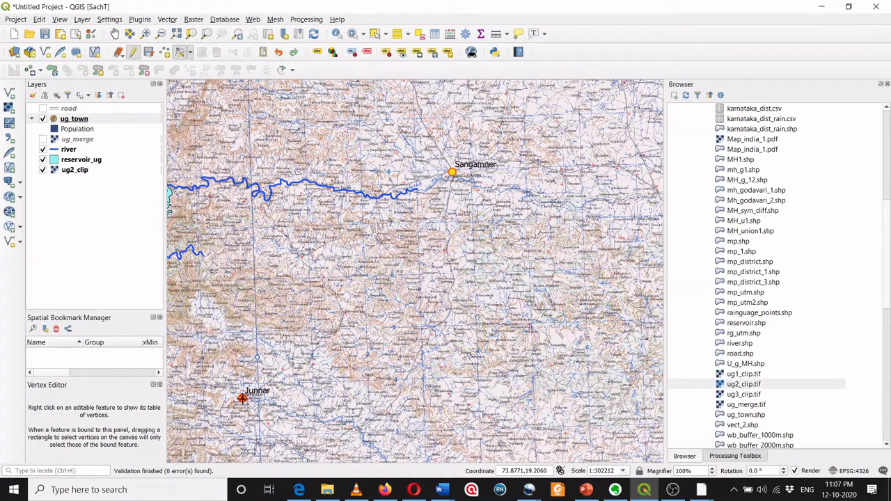
Try moving the Junnar town point to the northeast and undo the move
{"action": "left_click_drag", "start_coordinate": [241, 398], "coordinate": [273, 338]}
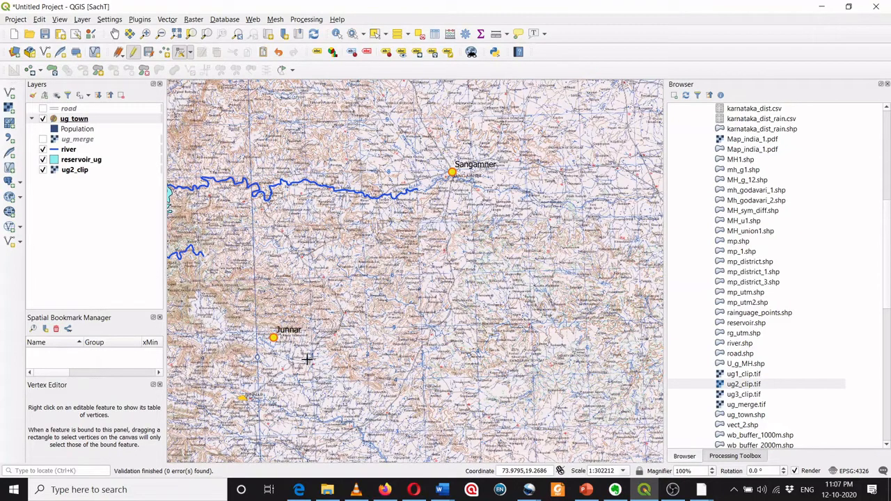
{"action": "key", "text": "ctrl+z"}
{"action": "key", "text": "ctrl+z"}
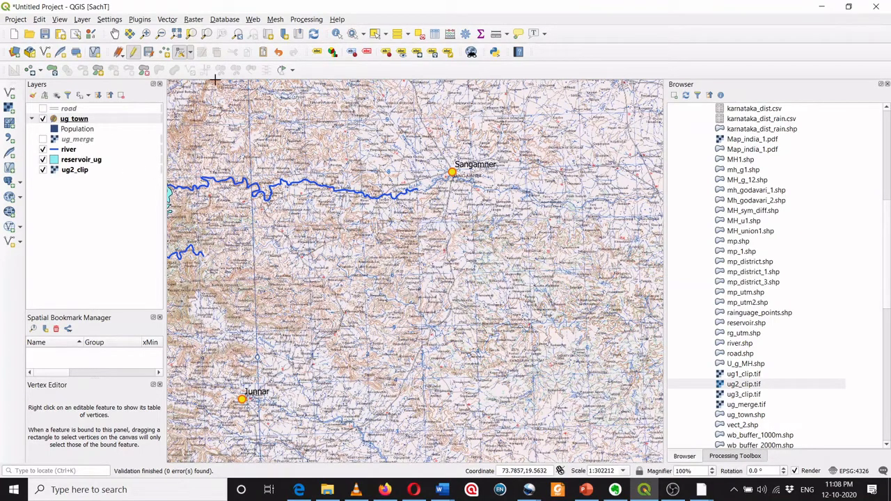
Stop editing the ug_town layer and save its changes
{"action": "left_click", "coordinate": [82, 119]}
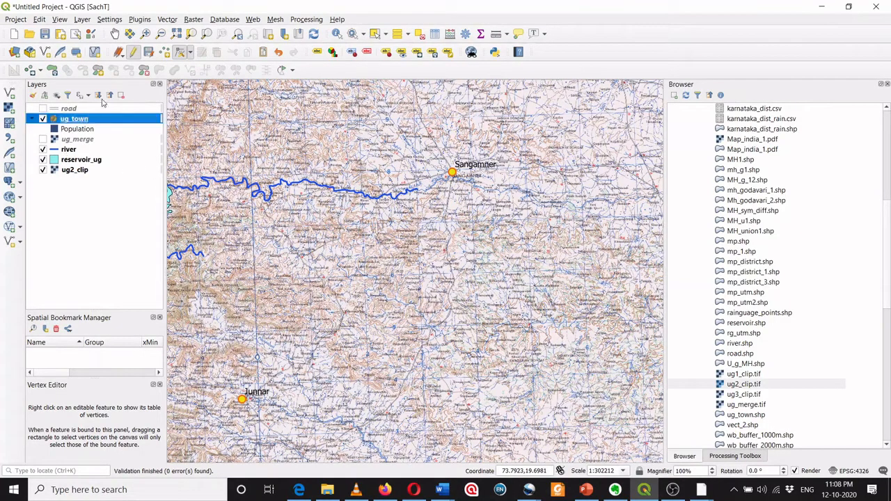
{"action": "left_click", "coordinate": [137, 53]}
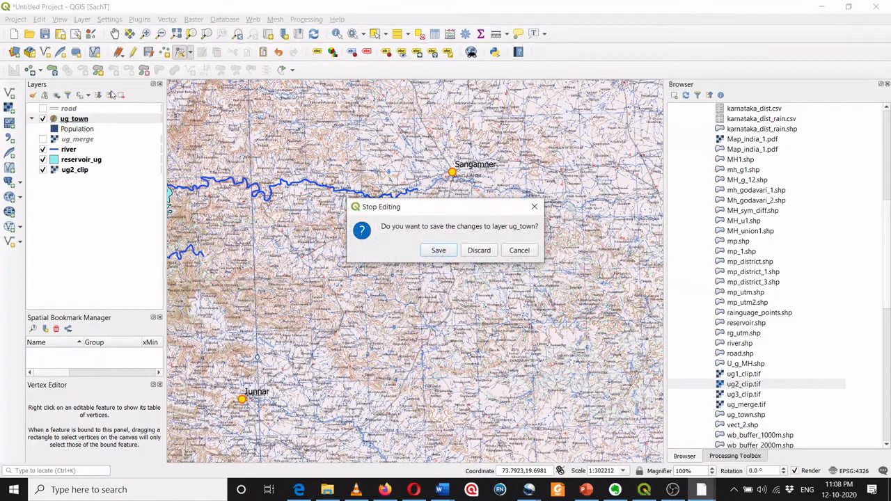
{"action": "left_click", "coordinate": [437, 250]}
Make river the active layer and zoom the map to its full extent
{"action": "left_click", "coordinate": [69, 151]}
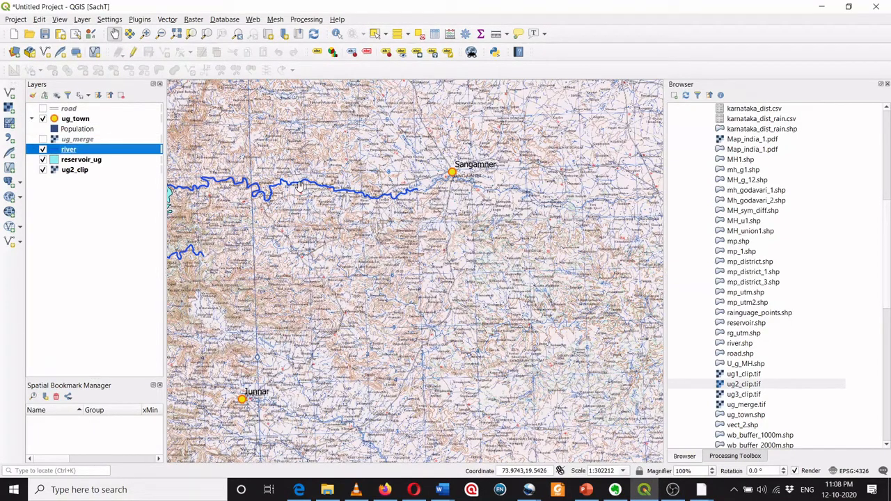
{"action": "right_click", "coordinate": [63, 152]}
{"action": "left_click", "coordinate": [80, 157]}
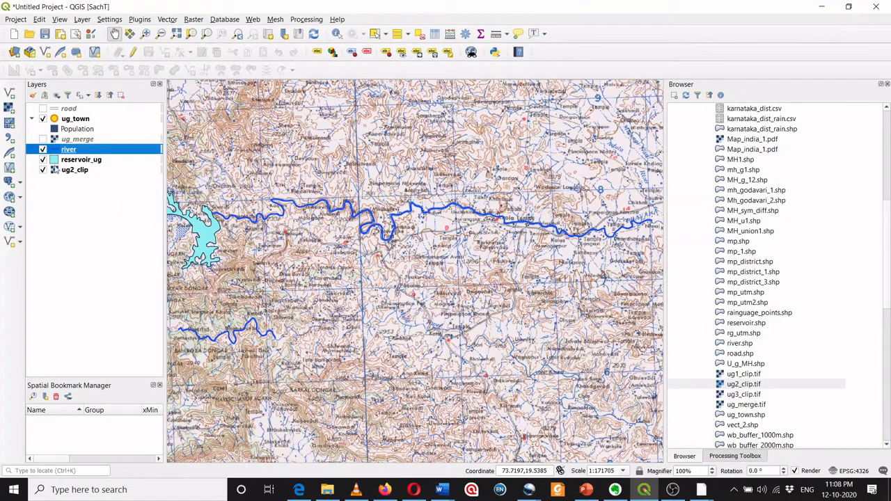
Hide the ug2_clip base map and start editing the river layer with the Vertex Tool limited to the current layer
{"action": "left_click", "coordinate": [42, 170]}
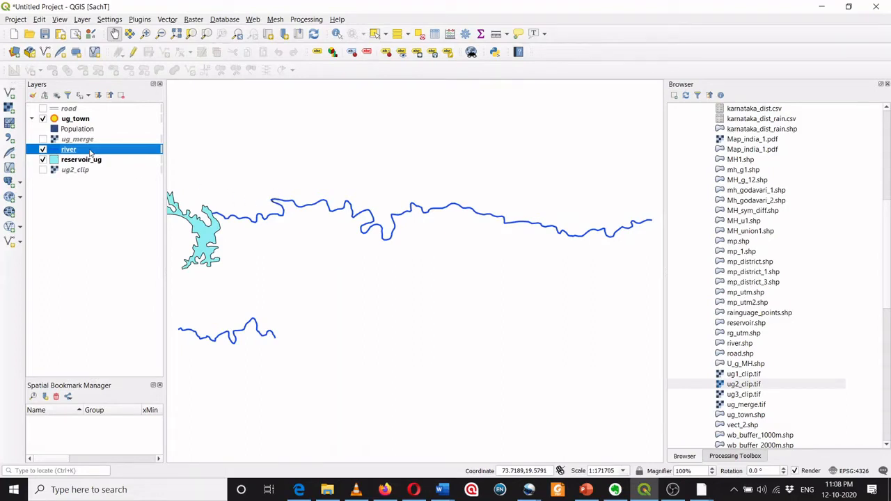
{"action": "left_click", "coordinate": [134, 53]}
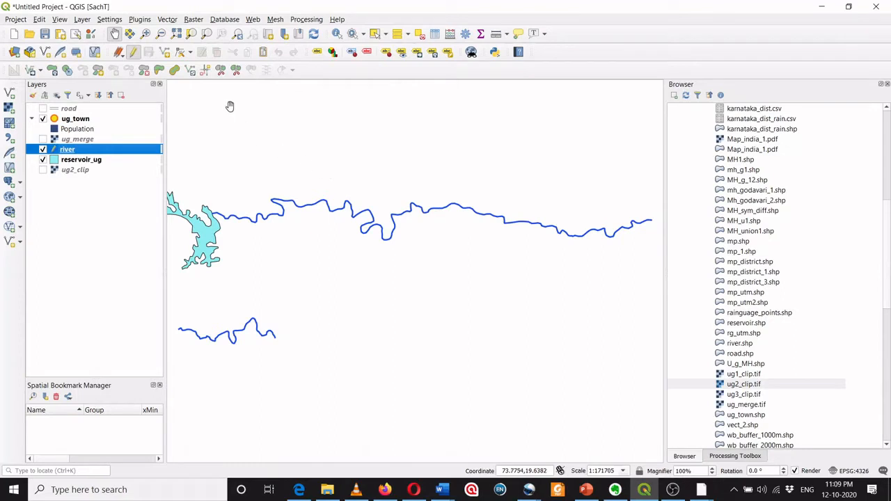
{"action": "left_click", "coordinate": [191, 54]}
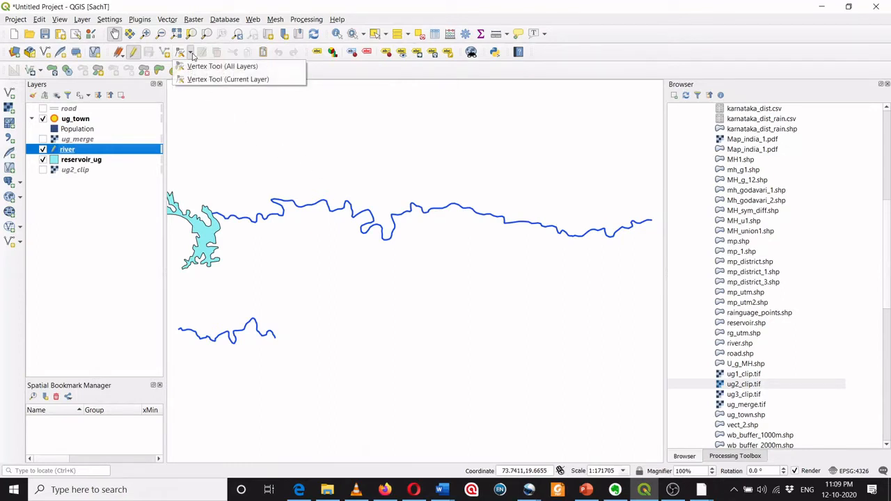
{"action": "left_click", "coordinate": [194, 79]}
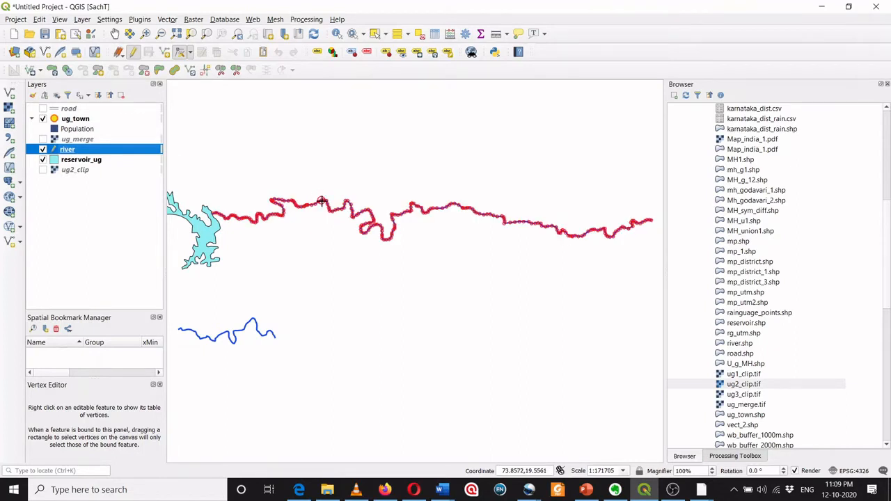
Try moving a vertex on a crest of the long river line to the northeast in two moves, and undo them
{"action": "scroll", "coordinate": [321, 201], "scroll_direction": "up", "scroll_amount": 1}
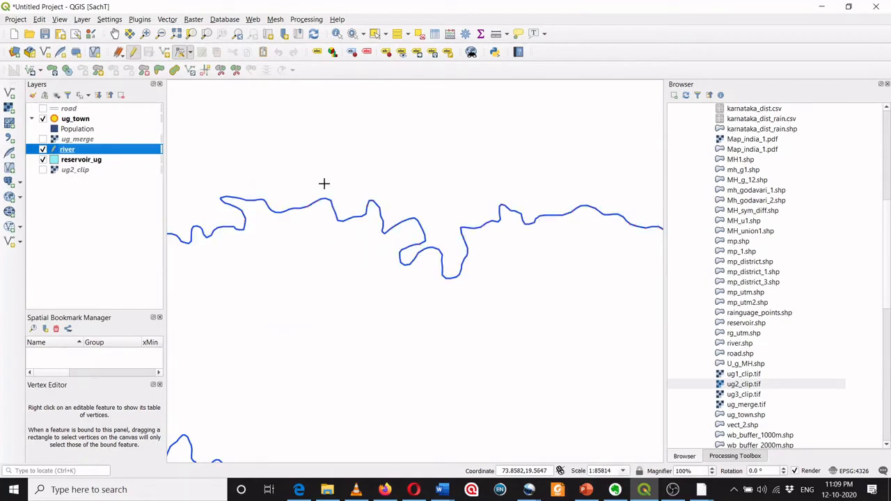
{"action": "mouse_move", "coordinate": [325, 200]}
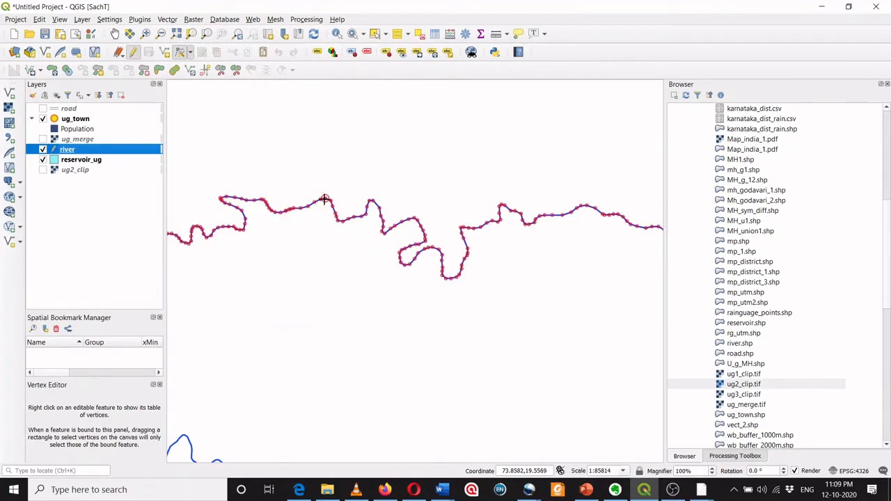
{"action": "scroll", "coordinate": [324, 200], "scroll_direction": "up", "scroll_amount": 1}
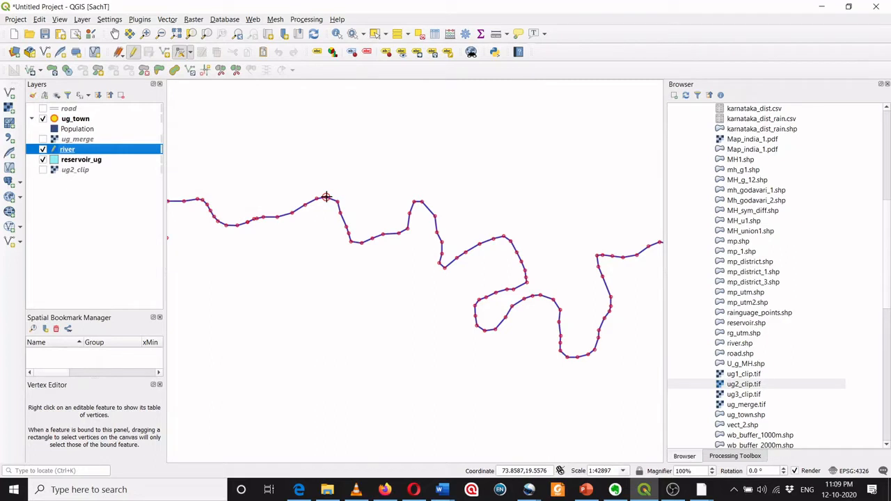
{"action": "left_click", "coordinate": [326, 197]}
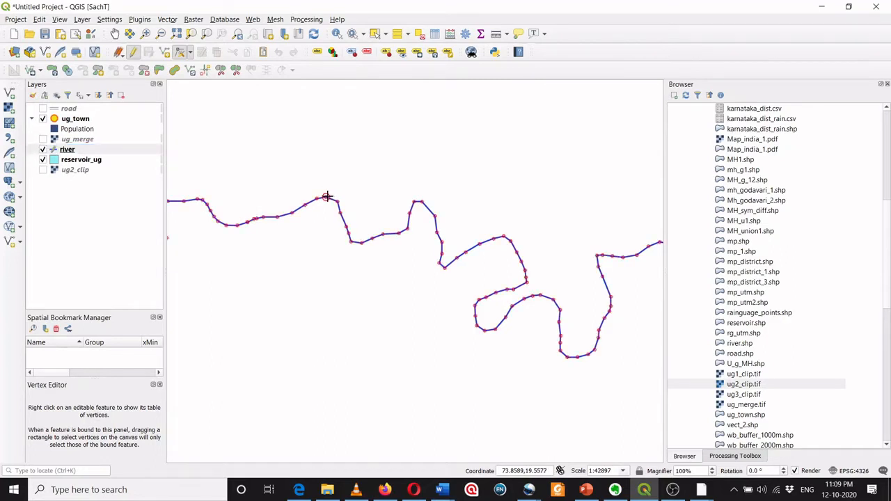
{"action": "left_click", "coordinate": [326, 197]}
{"action": "left_click", "coordinate": [334, 186]}
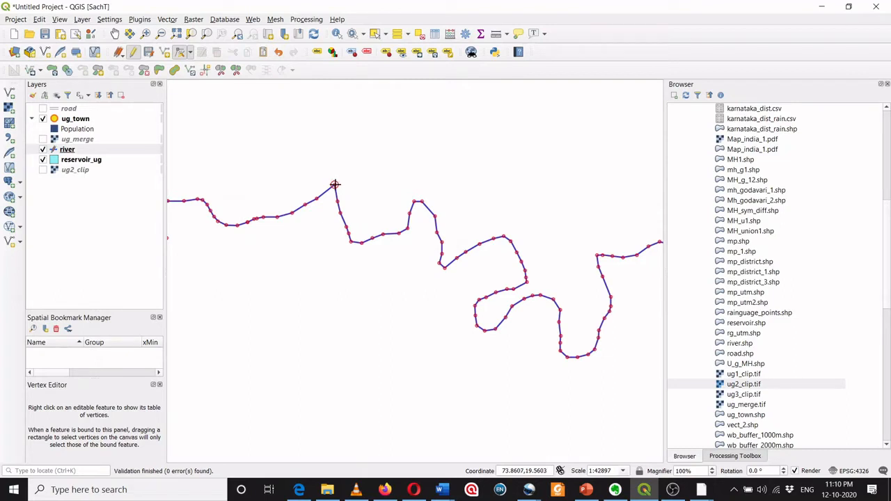
{"action": "left_click", "coordinate": [335, 184]}
{"action": "left_click", "coordinate": [353, 158]}
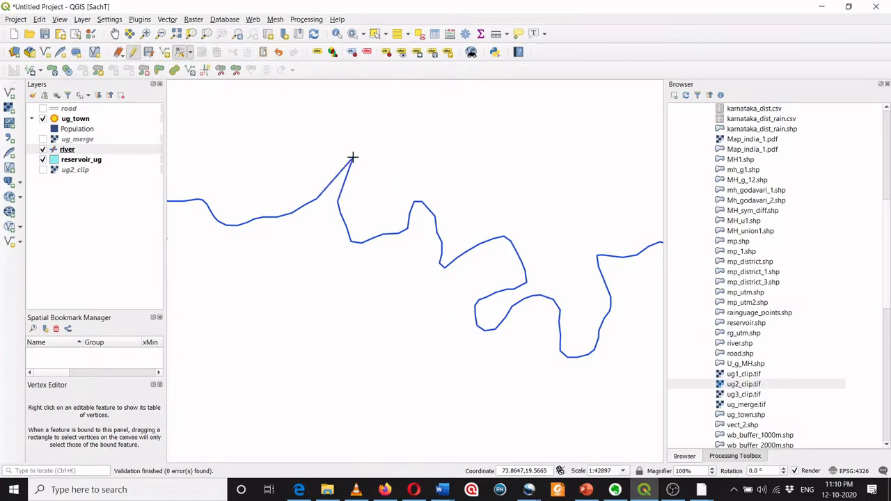
{"action": "key", "text": "ctrl+z"}
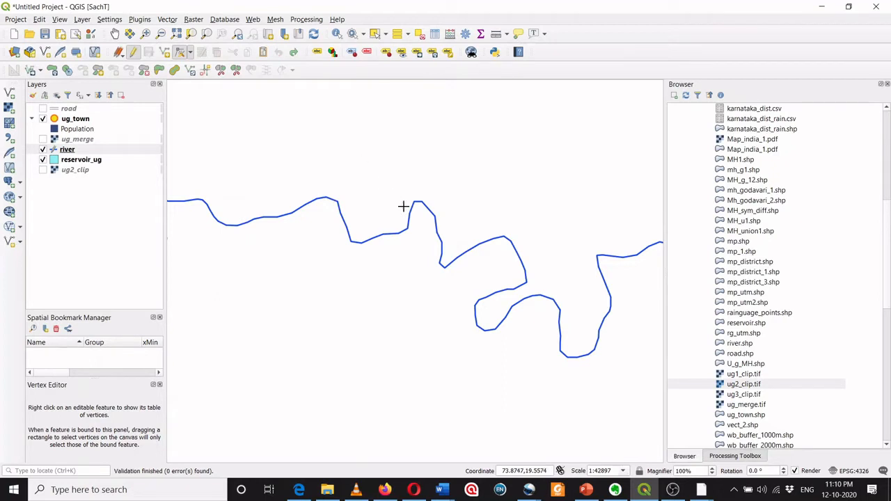
Try moving two neighbouring vertices on the long river's next bend to the north, and undo both moves
{"action": "left_click", "coordinate": [492, 238]}
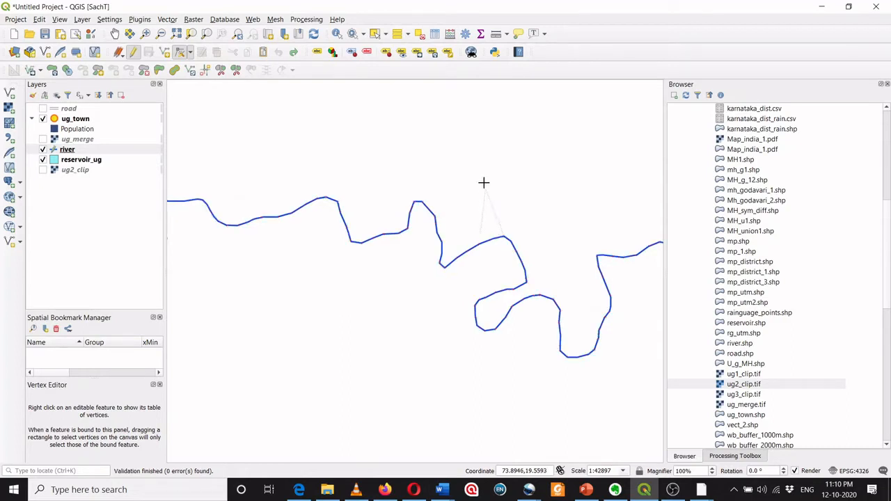
{"action": "left_click", "coordinate": [483, 138]}
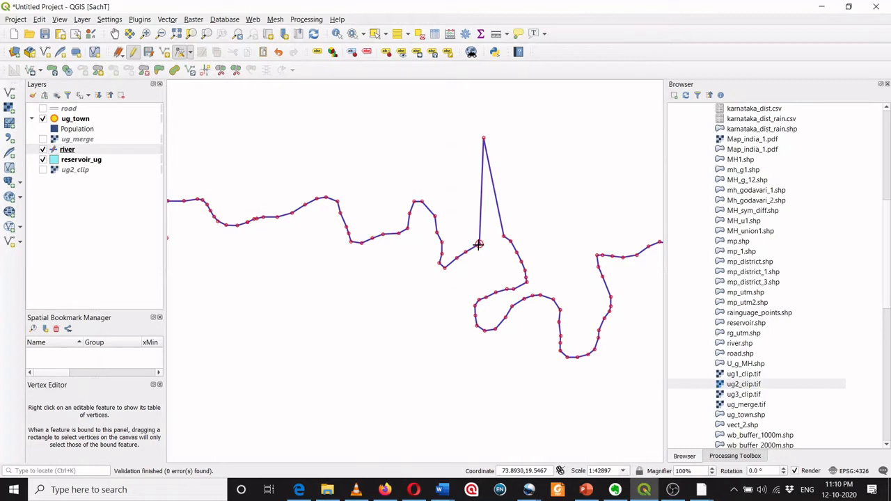
{"action": "left_click", "coordinate": [479, 244]}
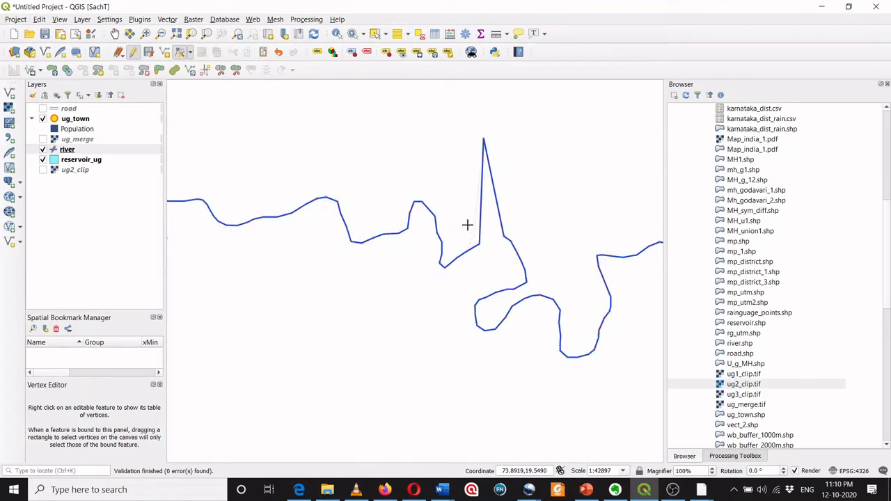
{"action": "left_click", "coordinate": [441, 178]}
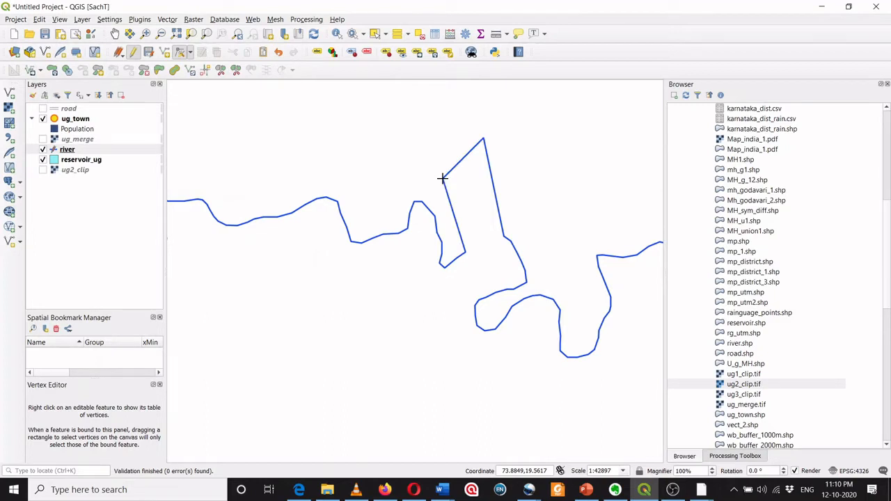
{"action": "key", "text": "ctrl+z"}
{"action": "key", "text": "ctrl+z"}
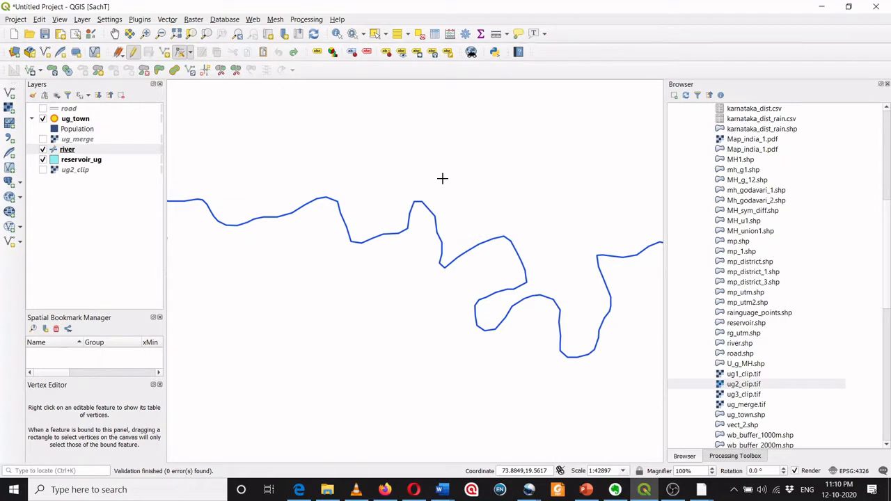
Shift the whole long river line a short distance north with Move Feature(s)
{"action": "scroll", "coordinate": [367, 194], "scroll_direction": "down", "scroll_amount": 1}
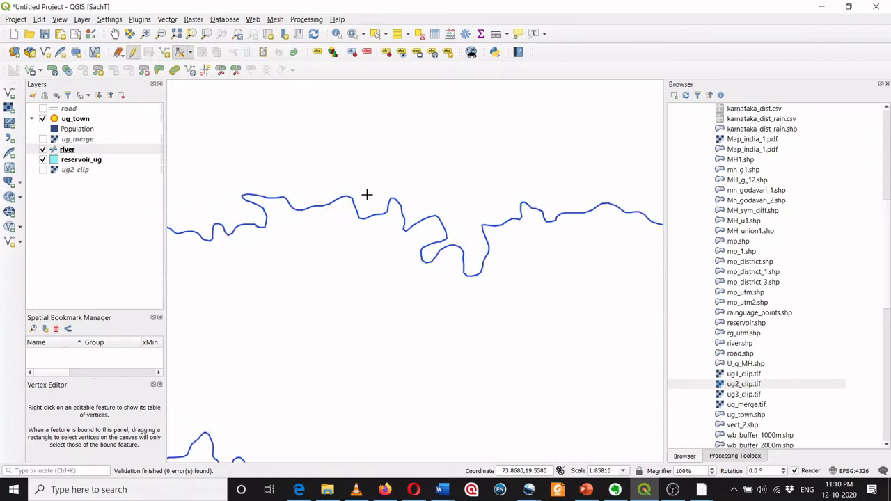
{"action": "scroll", "coordinate": [360, 194], "scroll_direction": "down", "scroll_amount": 1}
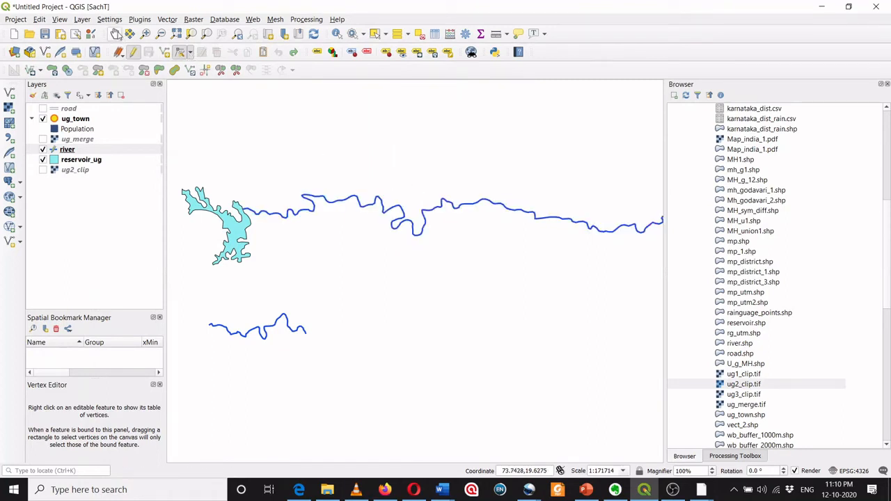
{"action": "left_click", "coordinate": [114, 34]}
{"action": "left_click", "coordinate": [41, 71]}
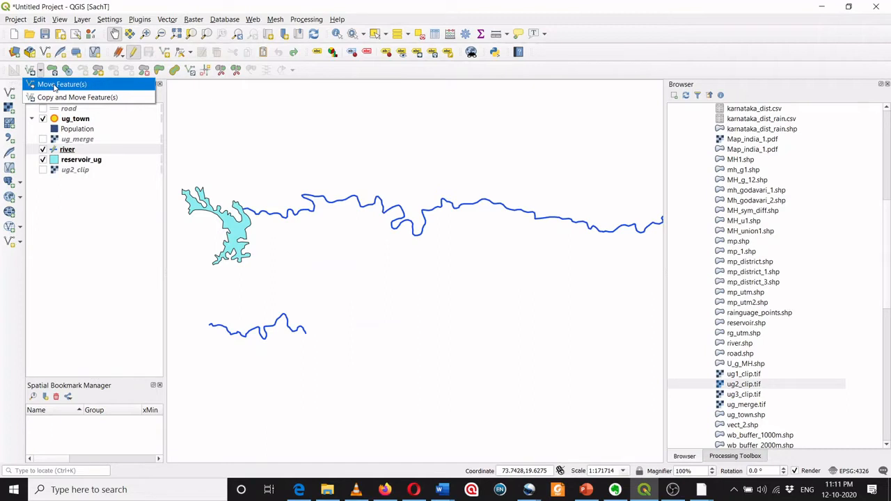
{"action": "left_click", "coordinate": [55, 84]}
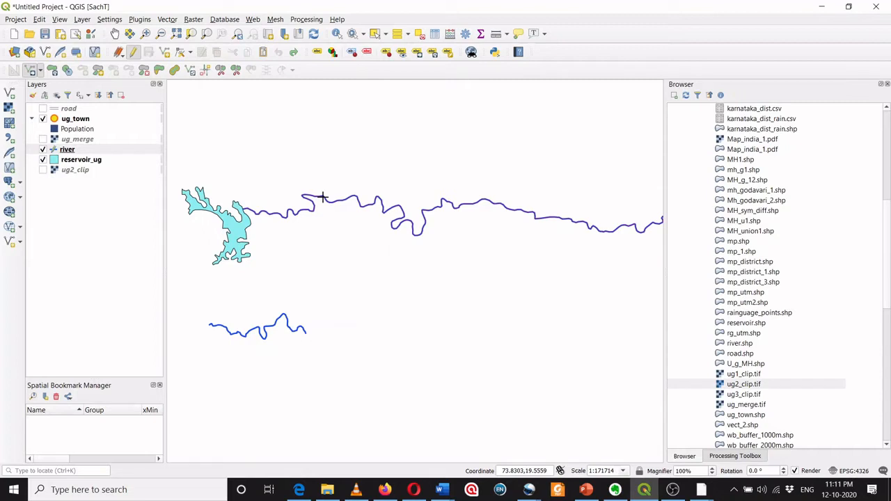
{"action": "left_click", "coordinate": [323, 197]}
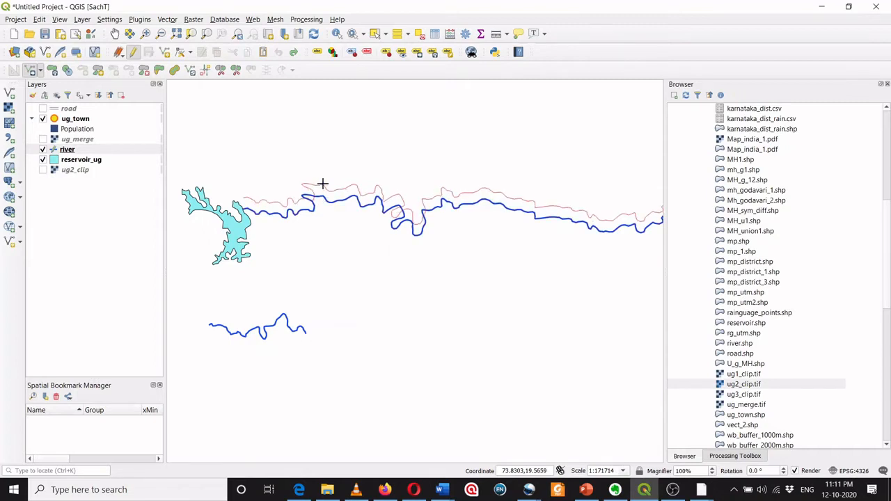
{"action": "left_click", "coordinate": [323, 174]}
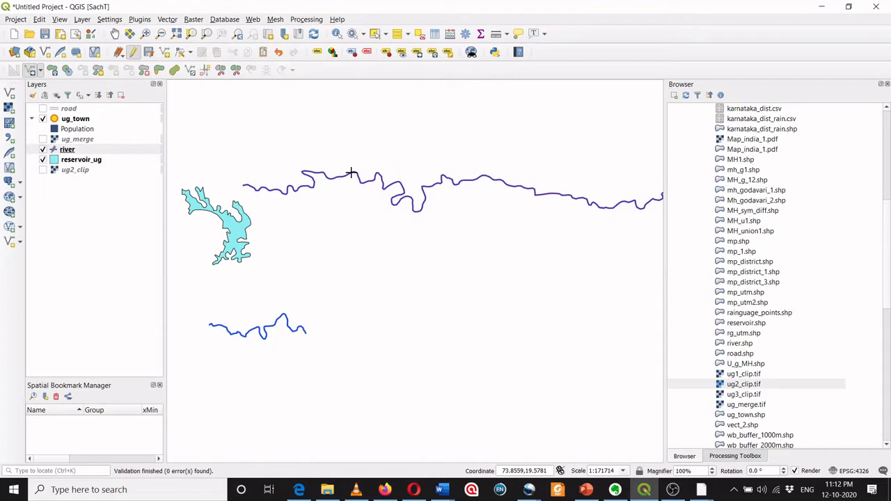
Move the long river line south in two successive moves, placing it just below the reservoir
{"action": "left_click", "coordinate": [351, 172]}
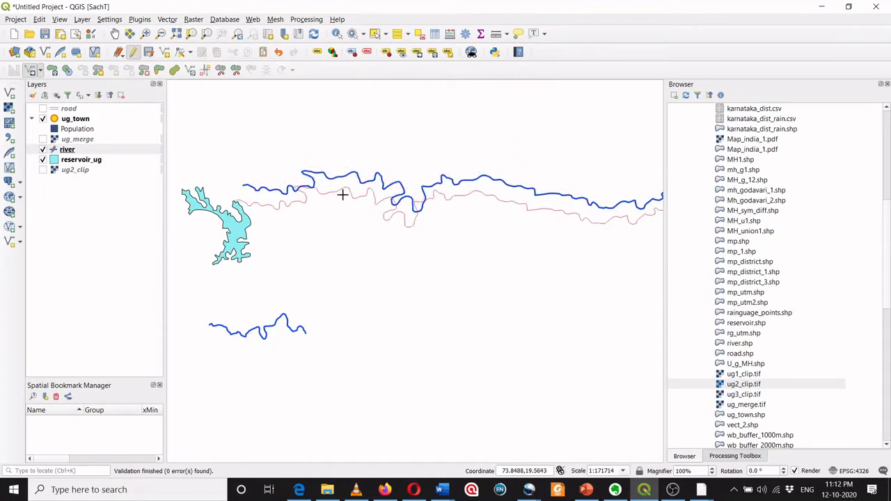
{"action": "left_click", "coordinate": [351, 221]}
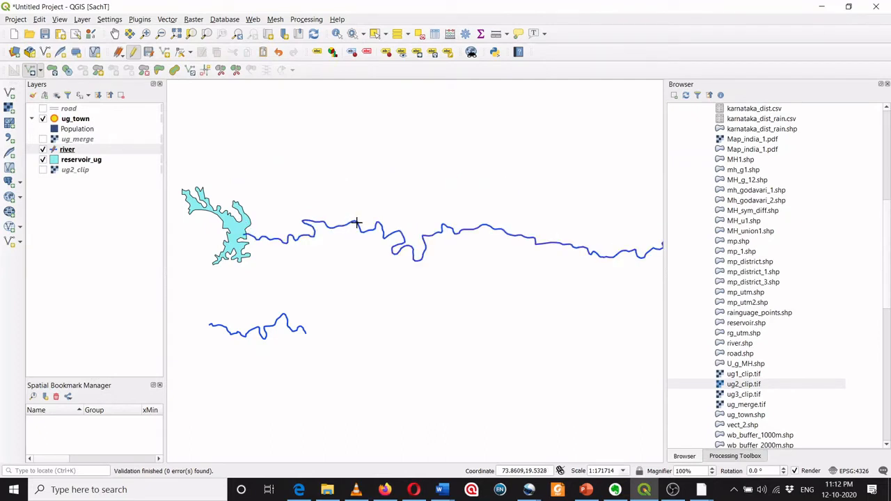
{"action": "left_click", "coordinate": [356, 223]}
{"action": "left_click", "coordinate": [357, 254]}
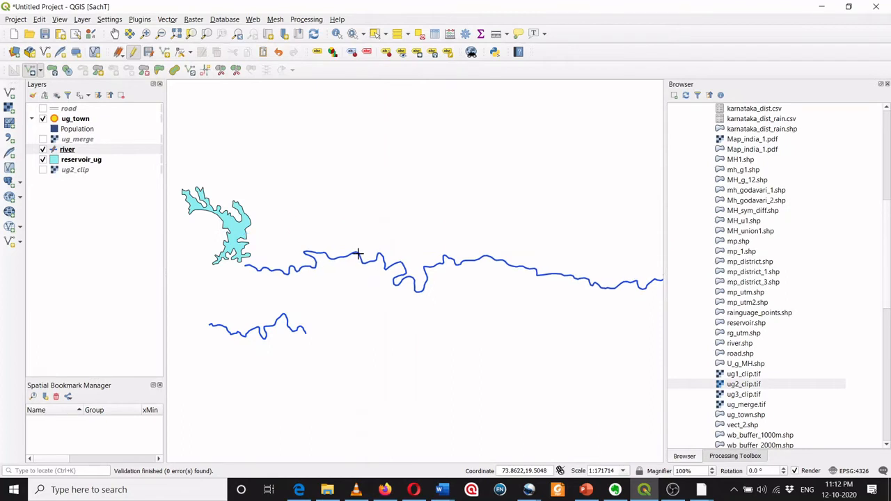
Undo the three trial moves of the long river line
{"action": "left_click", "coordinate": [278, 52]}
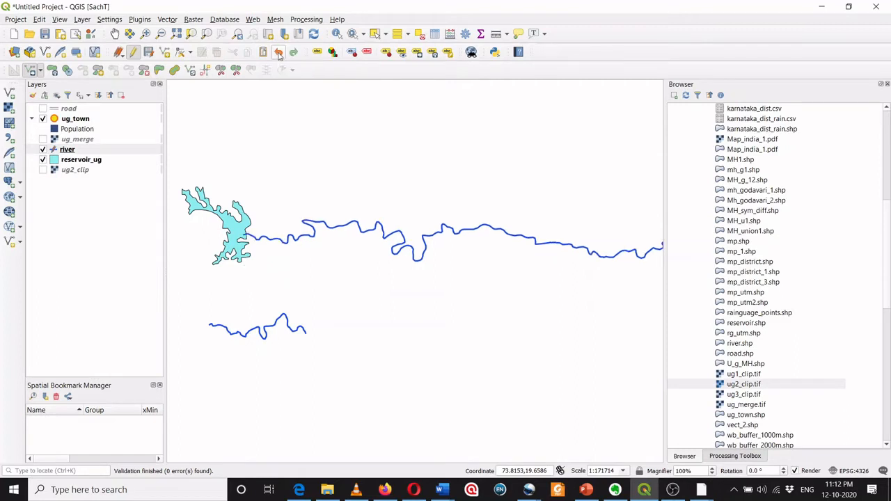
{"action": "left_click", "coordinate": [278, 53]}
{"action": "left_click", "coordinate": [278, 53]}
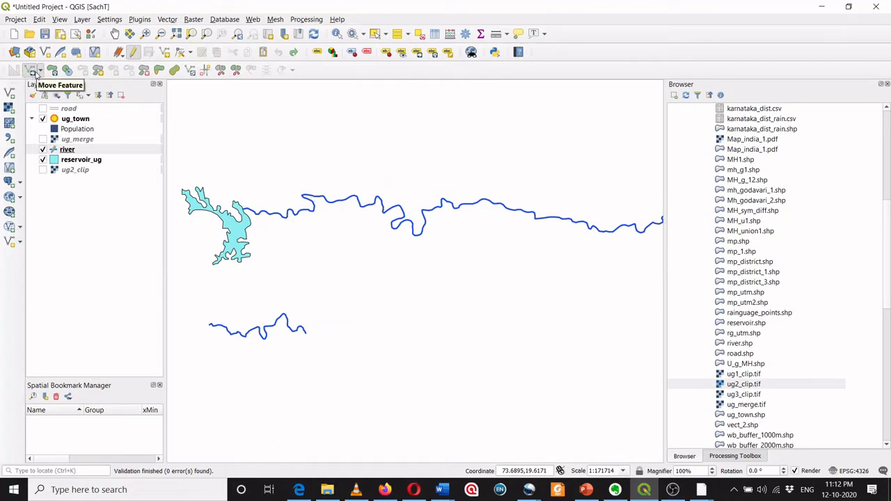
Place a copy of the short southern river line just north of the original with Copy and Move Feature(s)
{"action": "left_click", "coordinate": [39, 71]}
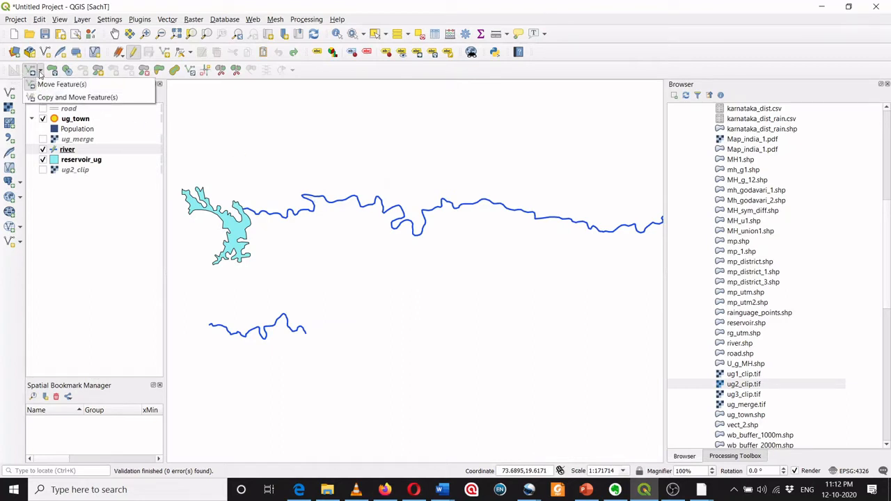
{"action": "left_click", "coordinate": [77, 98]}
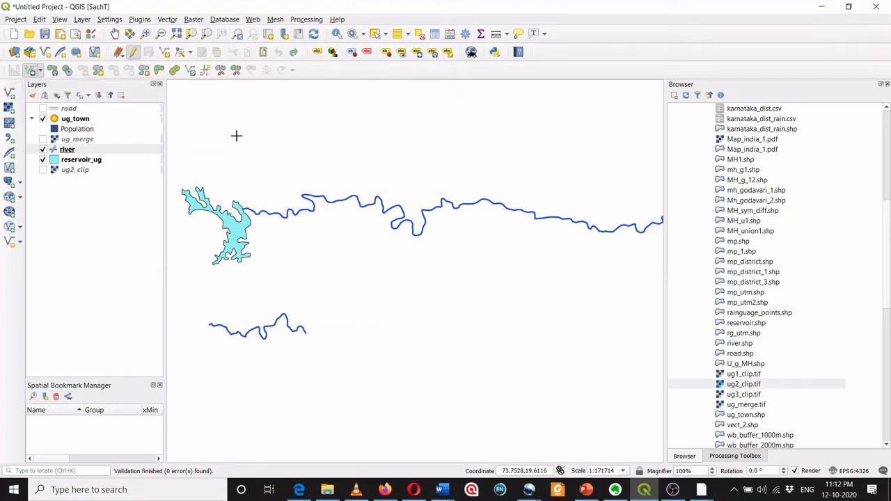
{"action": "left_click", "coordinate": [39, 71]}
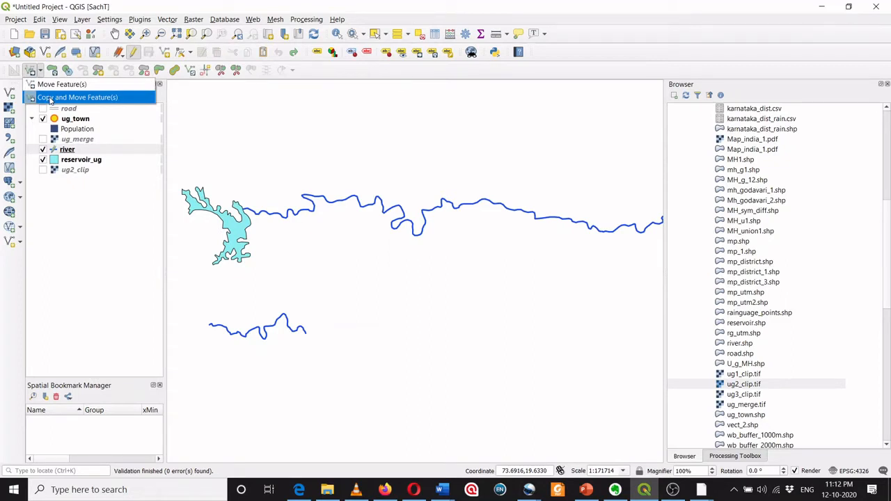
{"action": "left_click", "coordinate": [50, 101]}
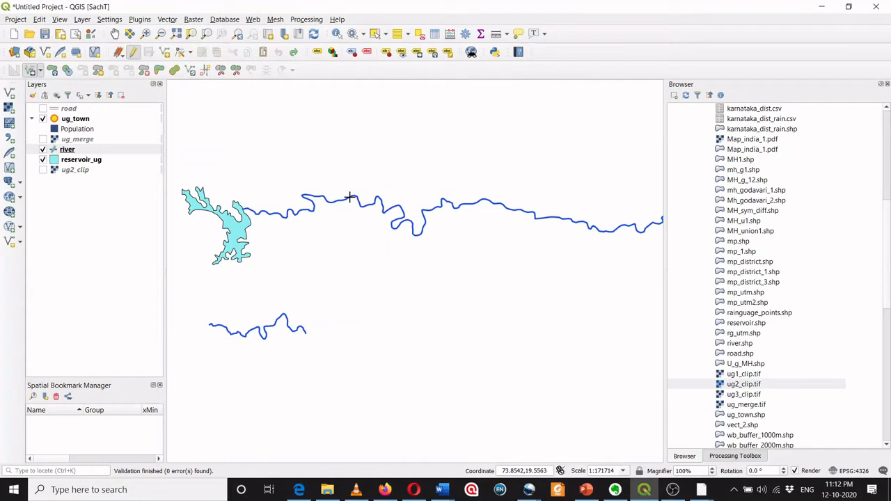
{"action": "left_click", "coordinate": [282, 316]}
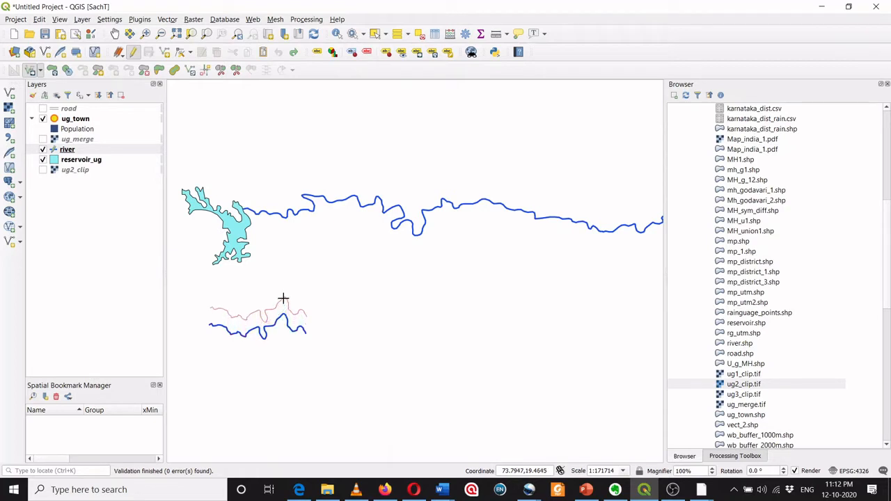
{"action": "left_click", "coordinate": [283, 288]}
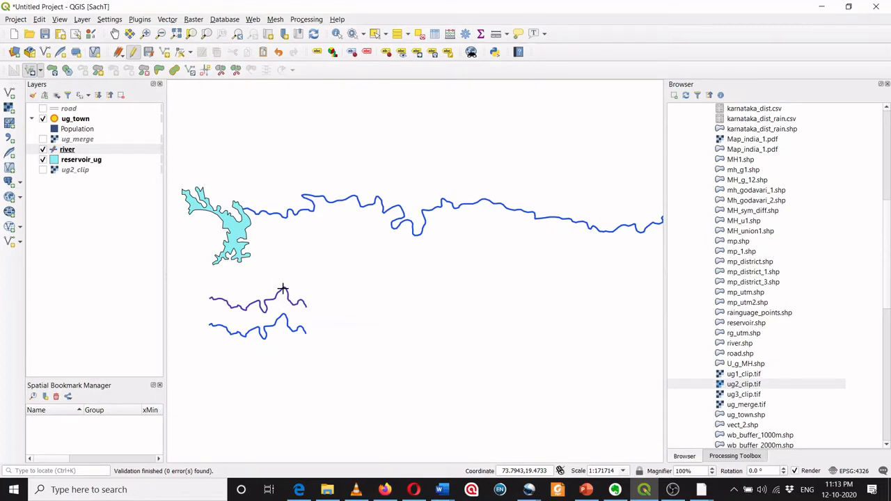
Place four more copies of the short southern river line: one just south of the original and three in a row to the northeast
{"action": "left_click", "coordinate": [282, 288]}
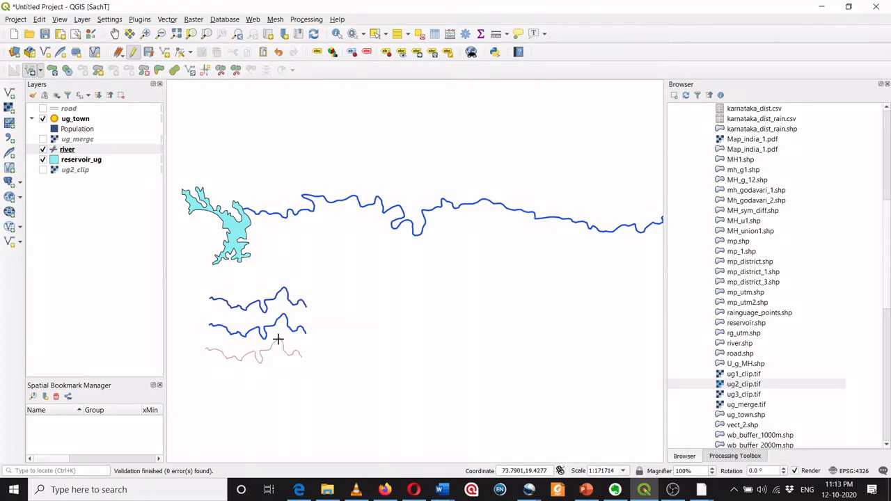
{"action": "left_click", "coordinate": [277, 339]}
{"action": "left_click", "coordinate": [277, 339]}
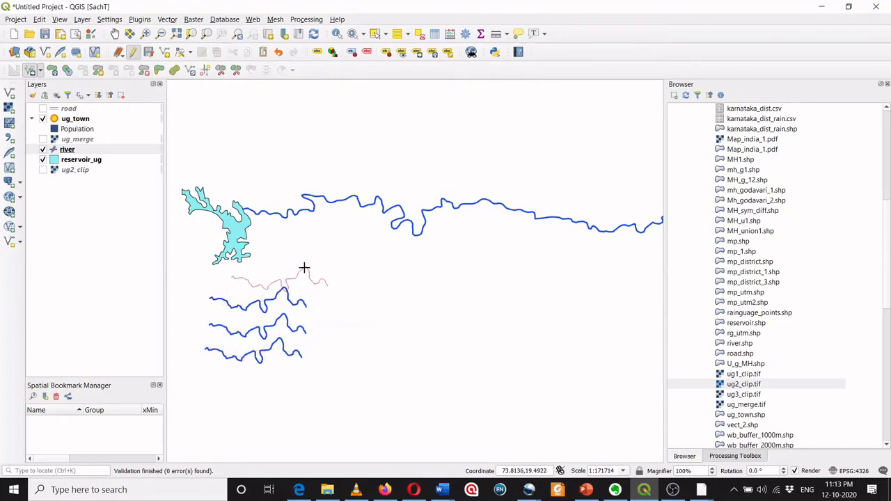
{"action": "left_click", "coordinate": [304, 266]}
{"action": "left_click", "coordinate": [304, 267]}
{"action": "left_click", "coordinate": [398, 274]}
{"action": "left_click", "coordinate": [397, 274]}
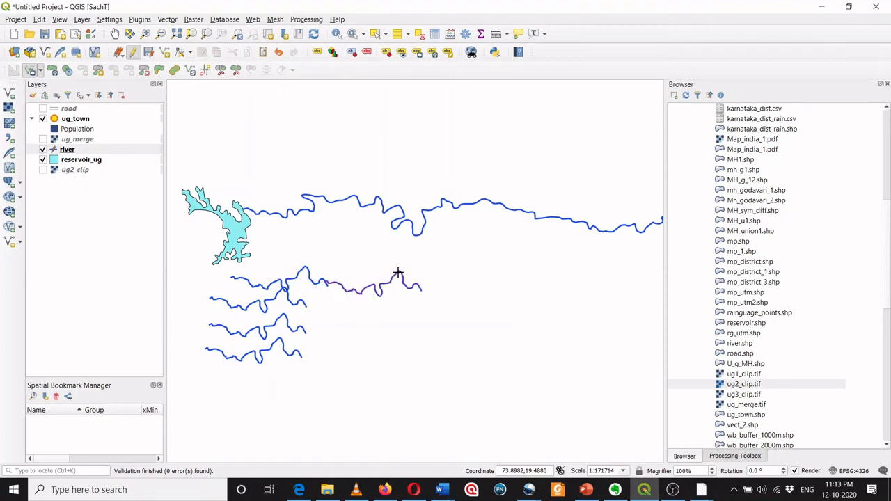
{"action": "left_click", "coordinate": [499, 272]}
{"action": "left_click", "coordinate": [498, 273]}
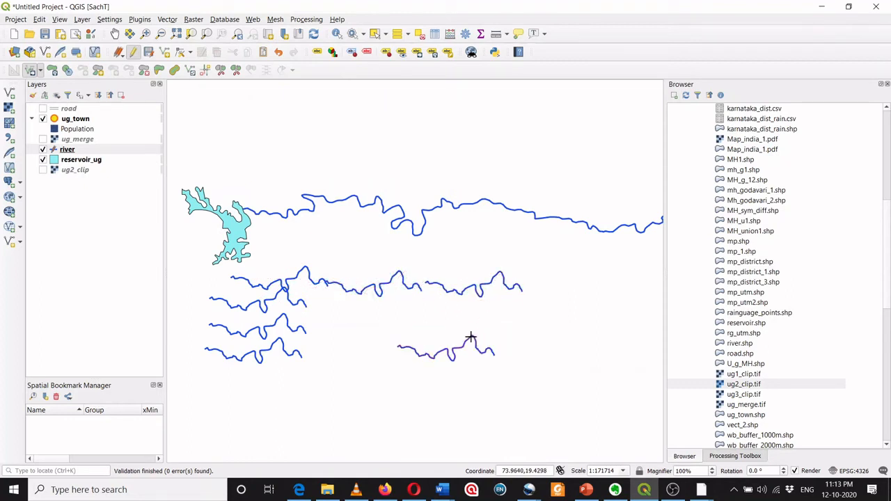
Add three further copies of the short river line, scattered east and southeast of the original
{"action": "left_click", "coordinate": [470, 339]}
{"action": "left_click", "coordinate": [470, 338]}
{"action": "left_click", "coordinate": [402, 313]}
{"action": "left_click", "coordinate": [401, 314]}
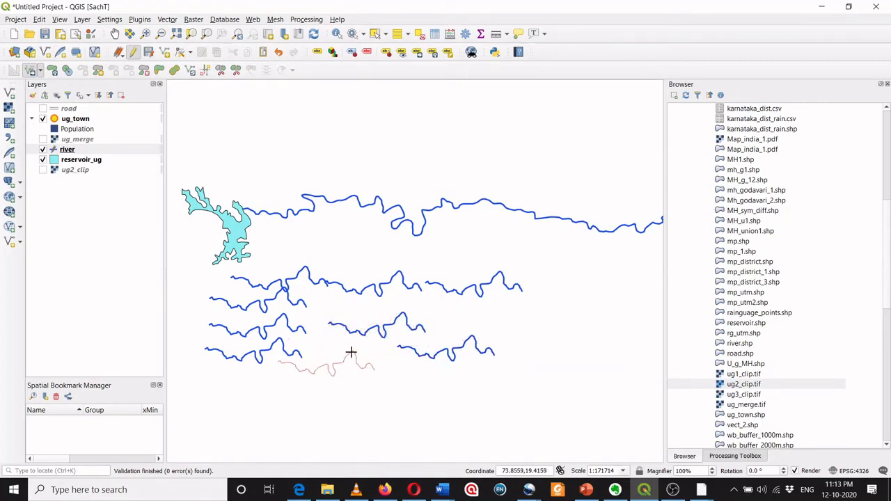
{"action": "left_click", "coordinate": [351, 353]}
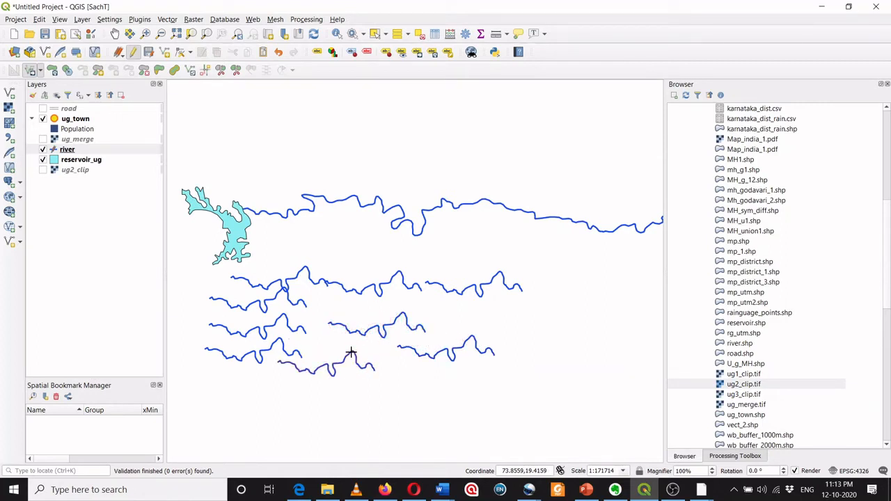
Undo all the copies of the short river line and cancel the pending copy
{"action": "key", "text": "ctrl+z"}
{"action": "key", "text": "ctrl+z"}
{"action": "key", "text": "ctrl+z"}
{"action": "key", "text": "ctrl+z"}
{"action": "key", "text": "ctrl+z"}
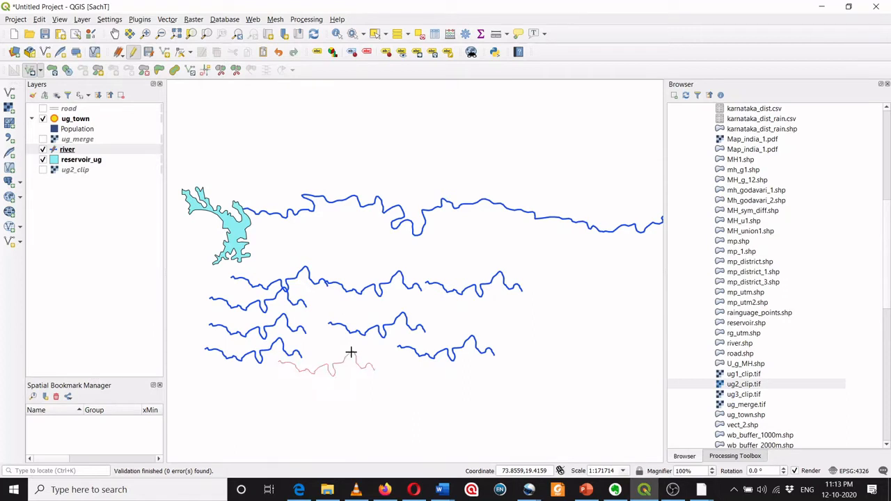
{"action": "key", "text": "ctrl+z"}
{"action": "key", "text": "ctrl+z"}
{"action": "key", "text": "ctrl+z"}
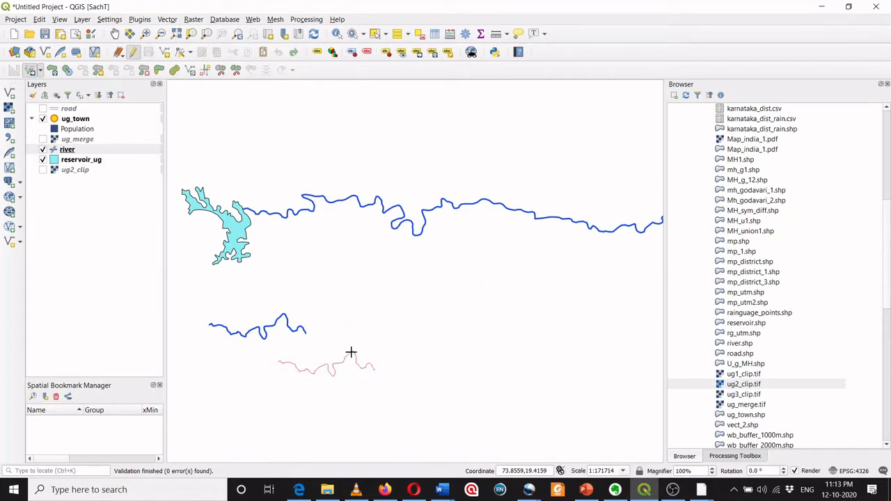
{"action": "right_click", "coordinate": [269, 295]}
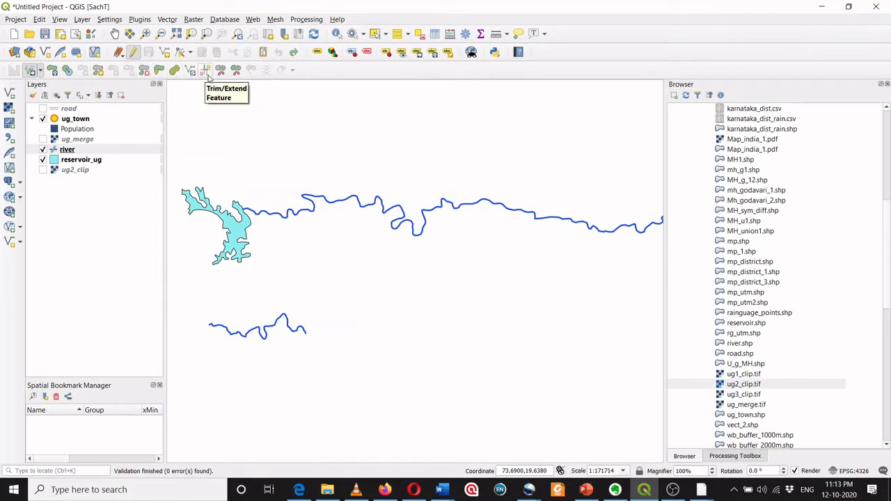
Rotate the long river line with Rotate Feature(s) by about 341.5° and then about 21°, and undo both rotations
{"action": "left_click", "coordinate": [52, 71]}
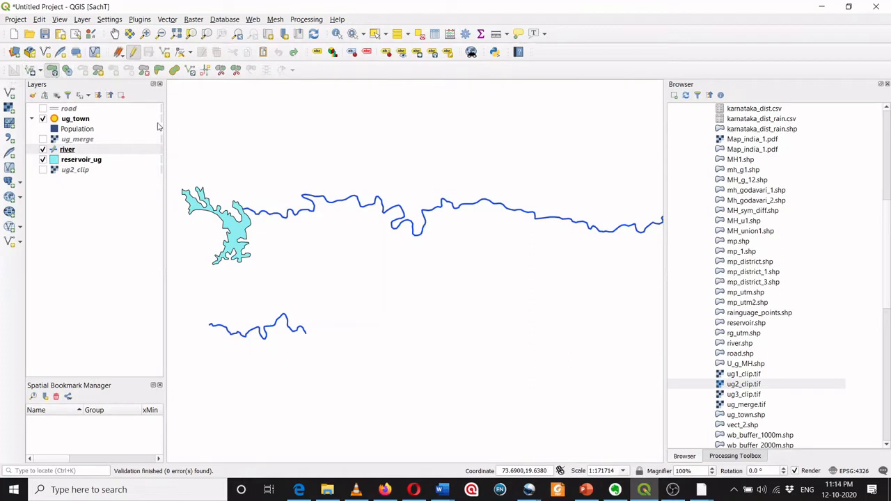
{"action": "left_click", "coordinate": [345, 199]}
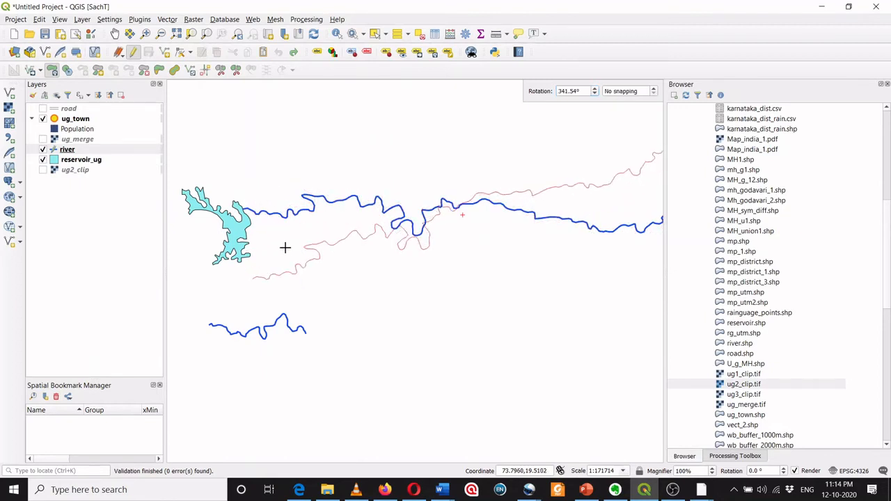
{"action": "left_click", "coordinate": [338, 295]}
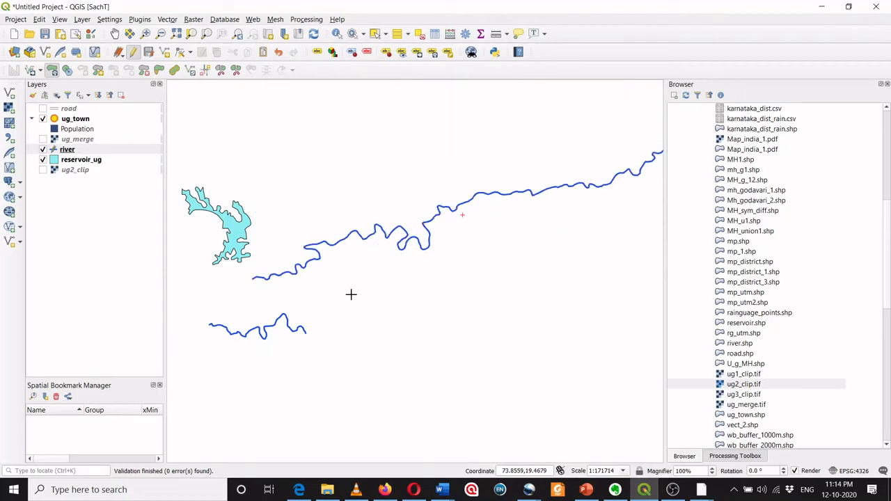
{"action": "left_click", "coordinate": [339, 123]}
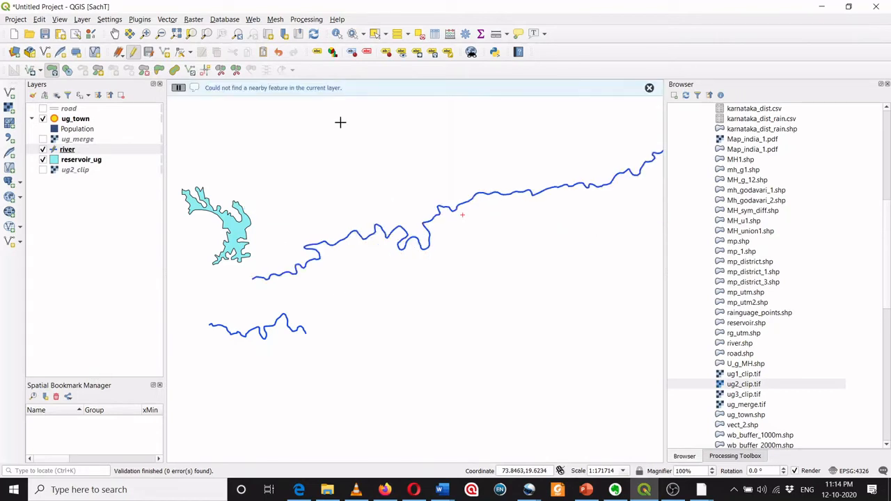
{"action": "left_click", "coordinate": [440, 207]}
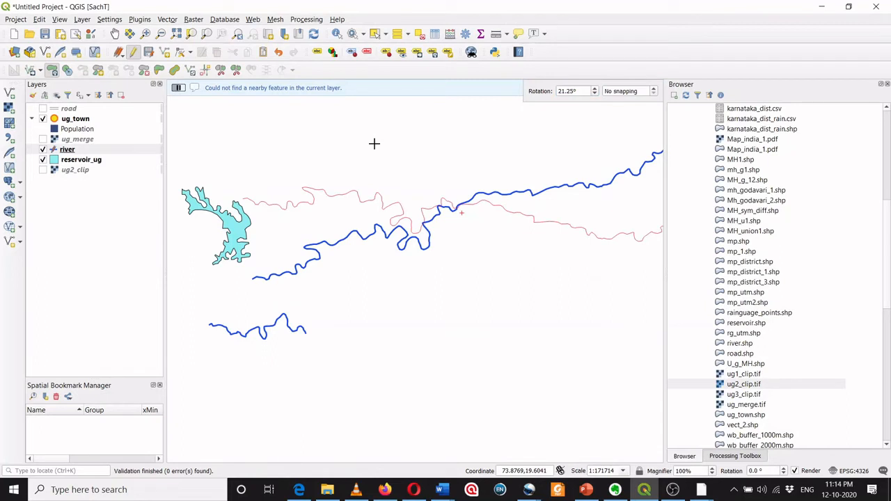
{"action": "key", "text": "Escape"}
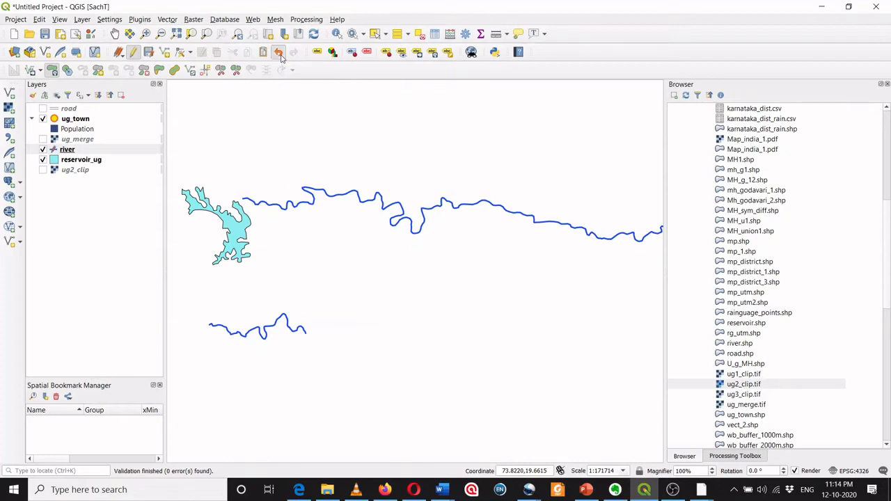
{"action": "left_click", "coordinate": [279, 52]}
{"action": "left_click", "coordinate": [278, 53]}
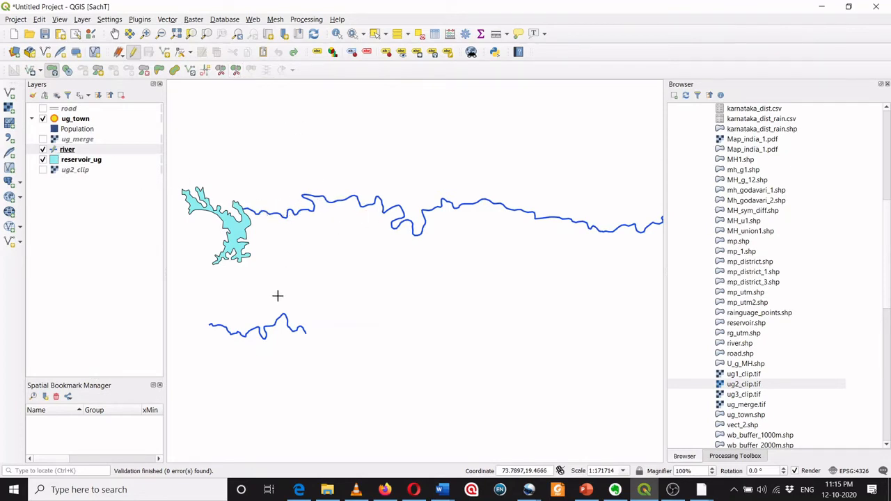
Open the river layer's attribute table, highlight the pravara and local_stream1 records in turn, and clear the selection
{"action": "left_click", "coordinate": [63, 149]}
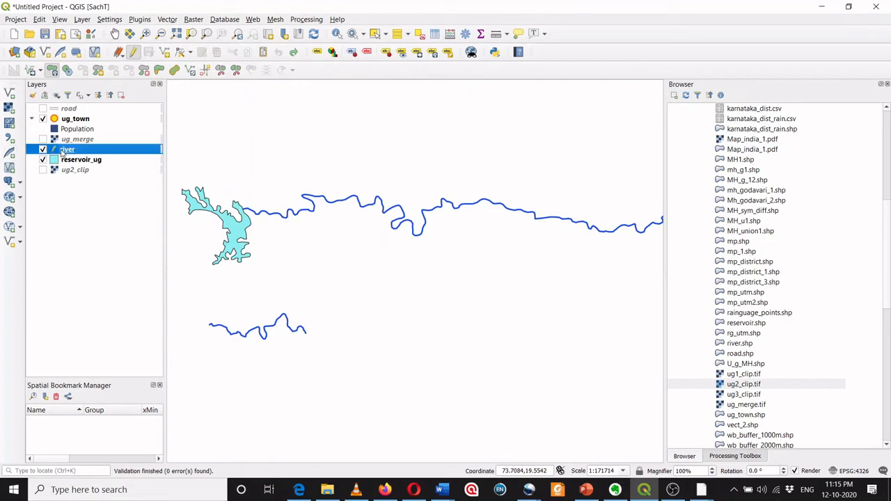
{"action": "left_click", "coordinate": [434, 34]}
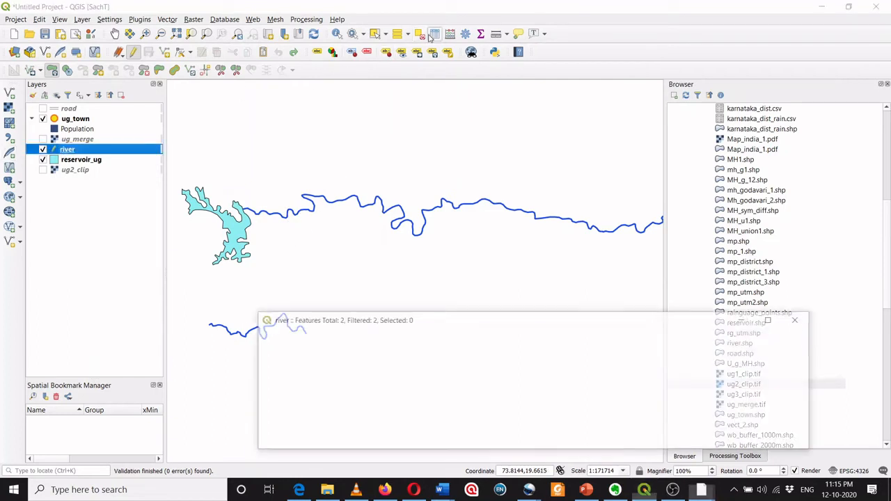
{"action": "left_click_drag", "start_coordinate": [459, 325], "coordinate": [732, 132]}
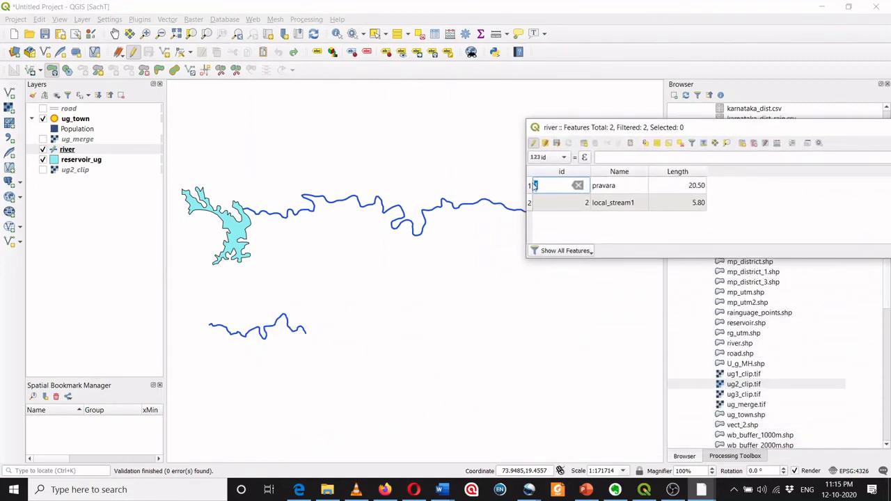
{"action": "left_click", "coordinate": [529, 185]}
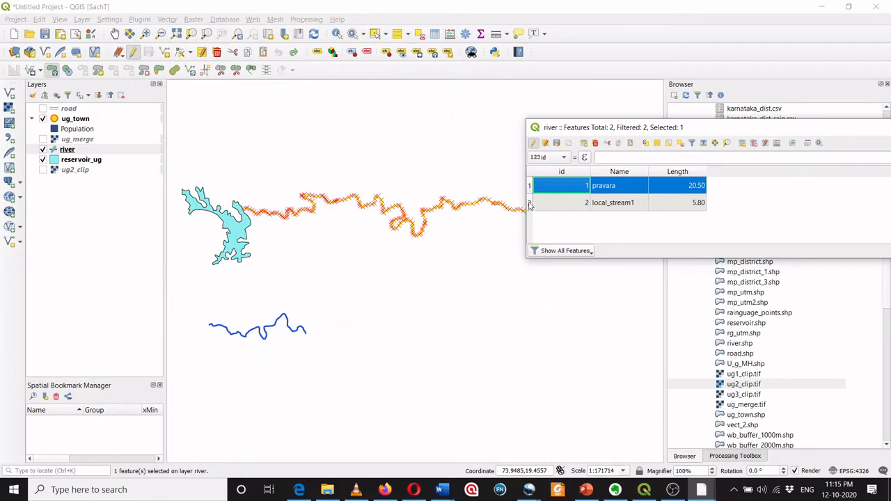
{"action": "left_click", "coordinate": [529, 202]}
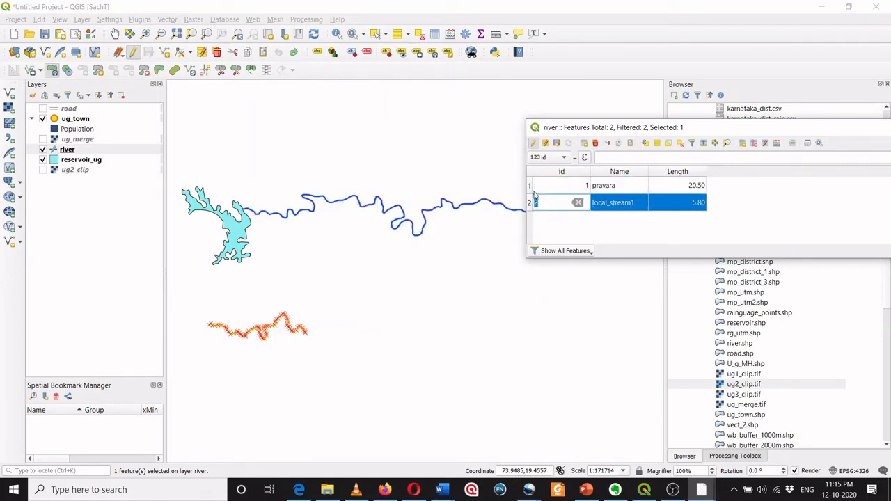
{"action": "left_click", "coordinate": [529, 185]}
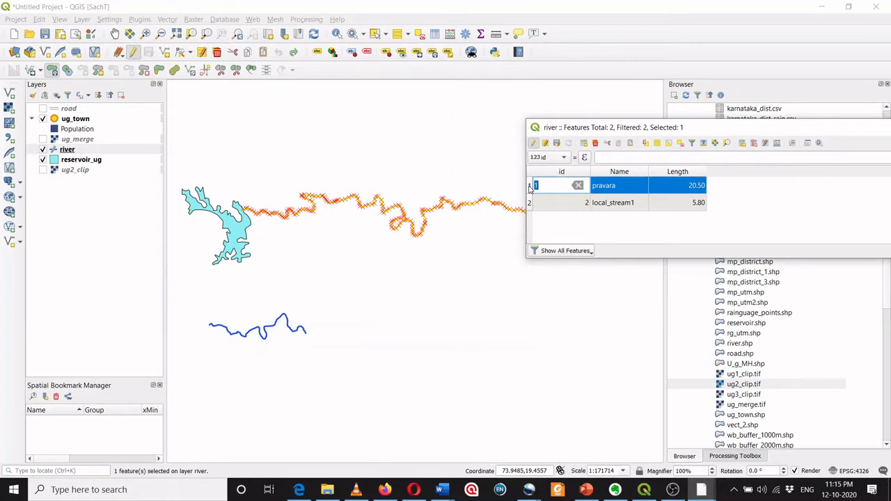
{"action": "left_click", "coordinate": [419, 35]}
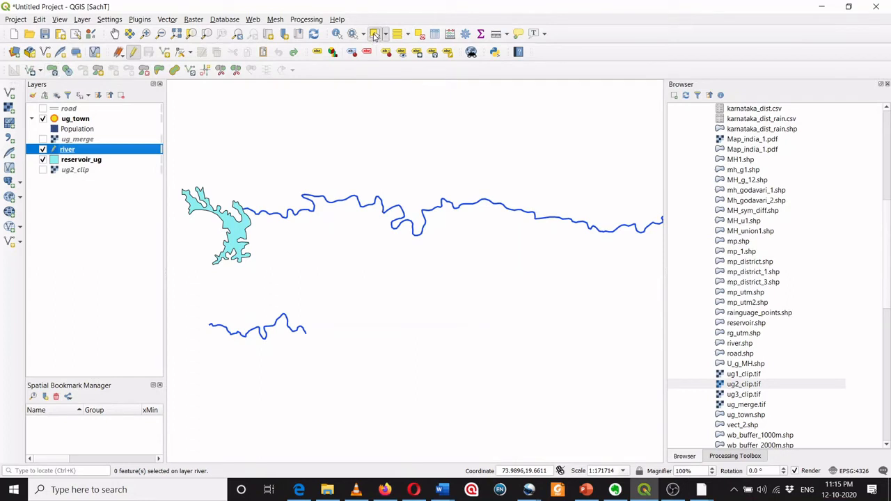
Select the long river line on the map to check that it is a single feature, and deselect it
{"action": "left_click", "coordinate": [374, 35]}
{"action": "left_click", "coordinate": [328, 200]}
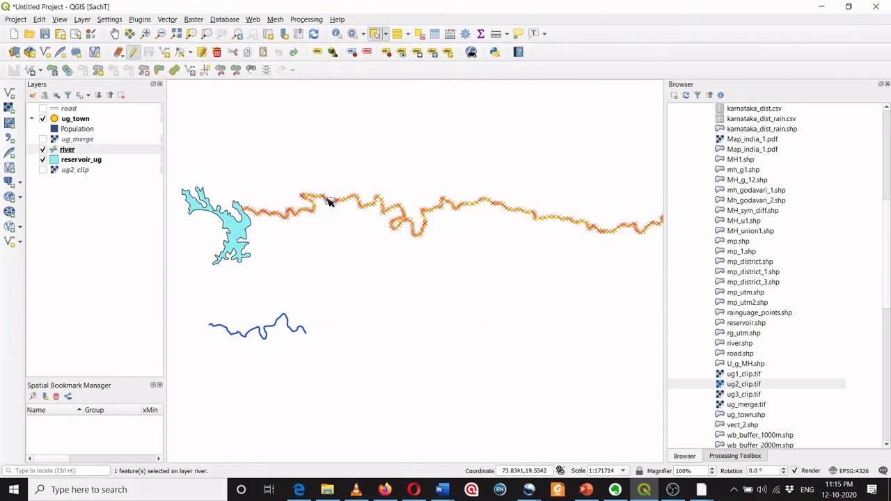
{"action": "scroll", "coordinate": [353, 202], "scroll_direction": "up", "scroll_amount": 2}
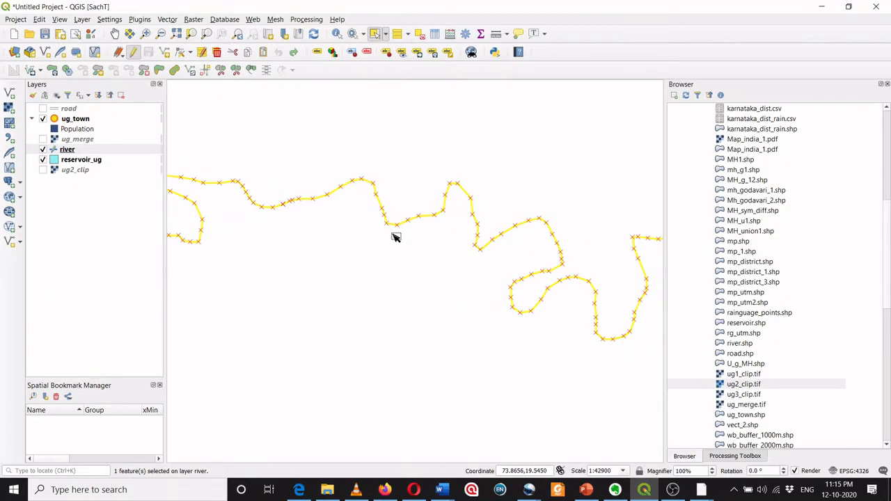
{"action": "scroll", "coordinate": [393, 237], "scroll_direction": "down", "scroll_amount": 2}
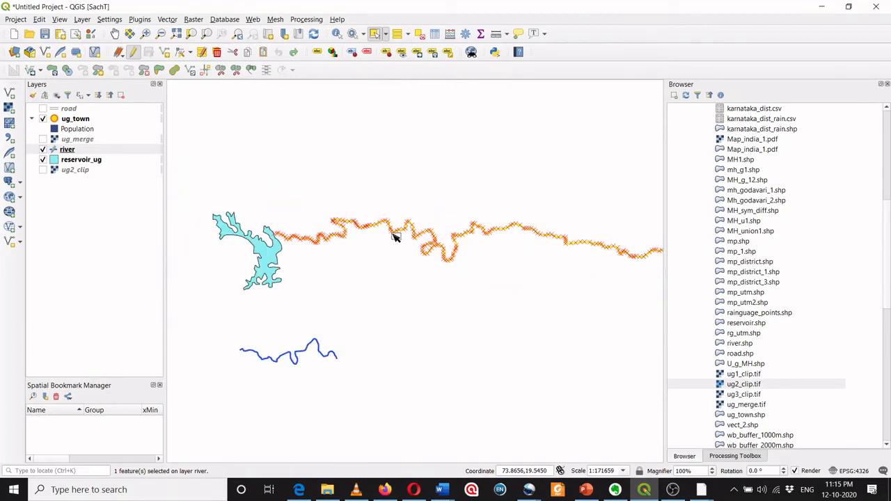
{"action": "left_click", "coordinate": [418, 34]}
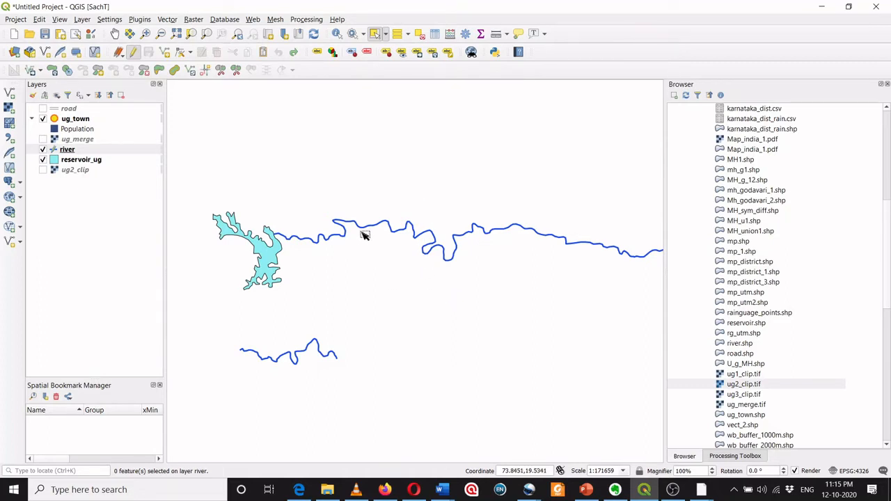
Split the long river line with Split Features by a short cut across it, just east of the hooked bend near the reservoir
{"action": "left_click", "coordinate": [220, 71]}
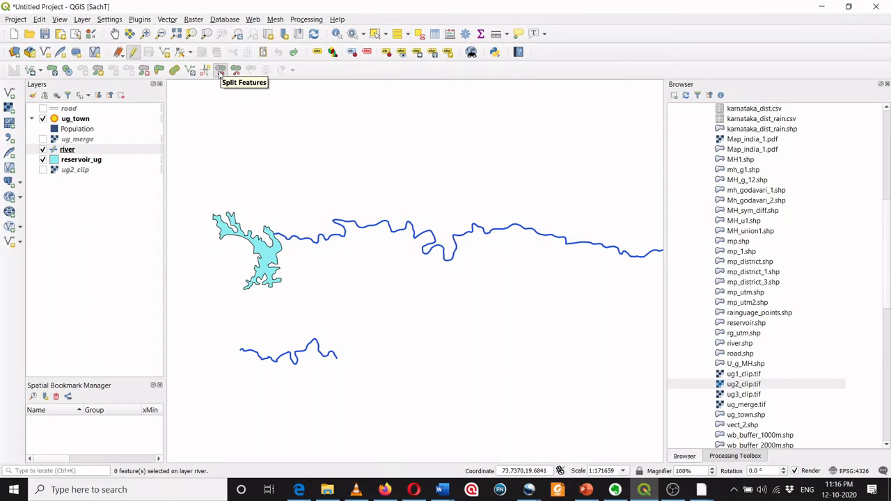
{"action": "scroll", "coordinate": [344, 215], "scroll_direction": "up", "scroll_amount": 1}
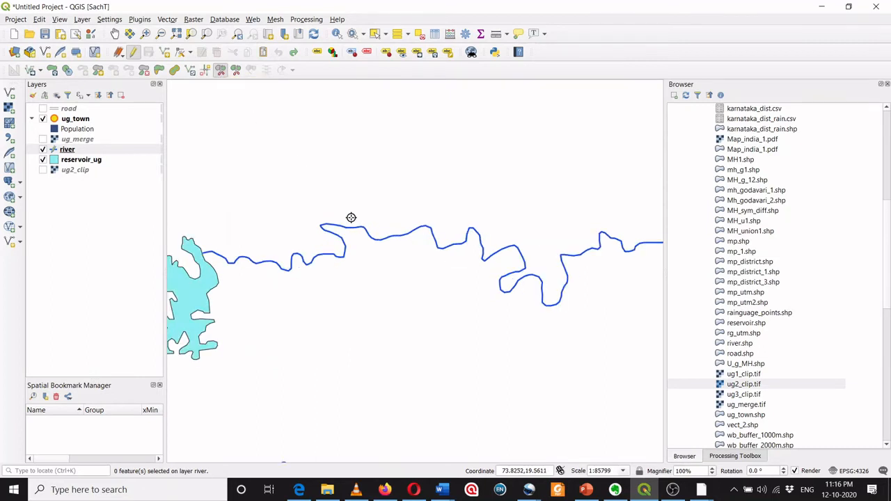
{"action": "left_click", "coordinate": [375, 253]}
{"action": "right_click", "coordinate": [374, 253]}
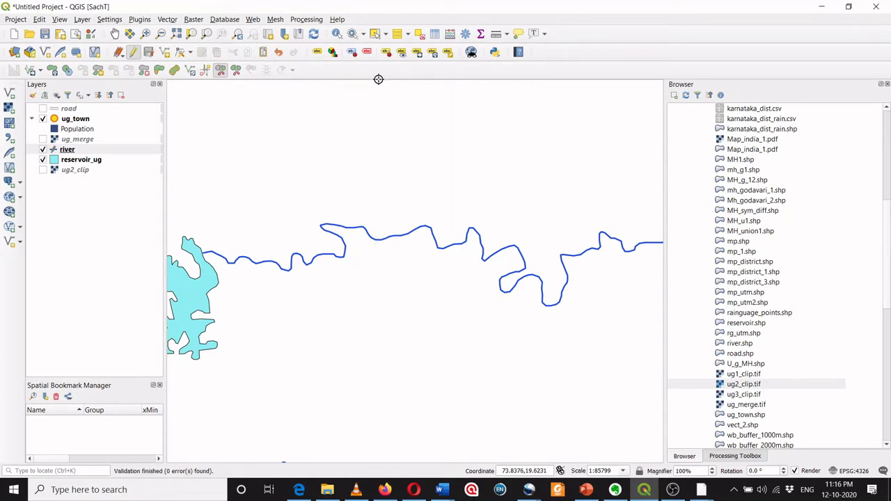
Select the eastern and western parts of the split river line in turn to check the split, and clear the selection
{"action": "left_click", "coordinate": [375, 35]}
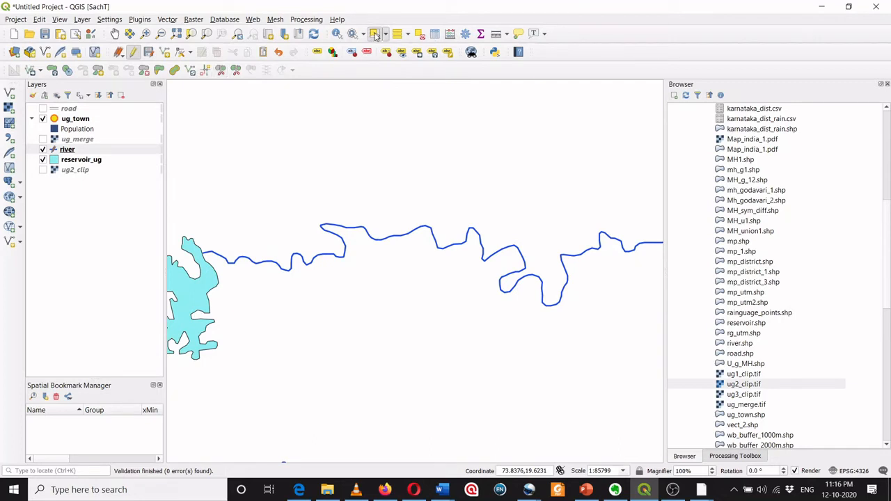
{"action": "left_click", "coordinate": [411, 233]}
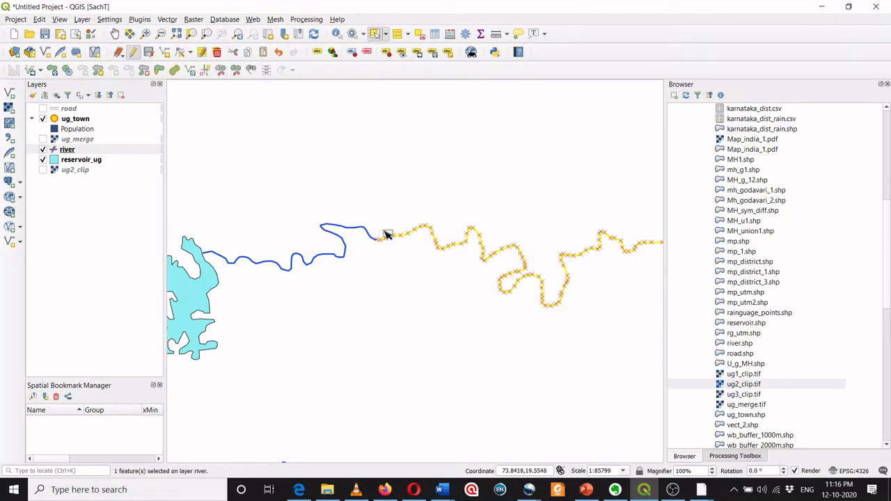
{"action": "left_click", "coordinate": [344, 231]}
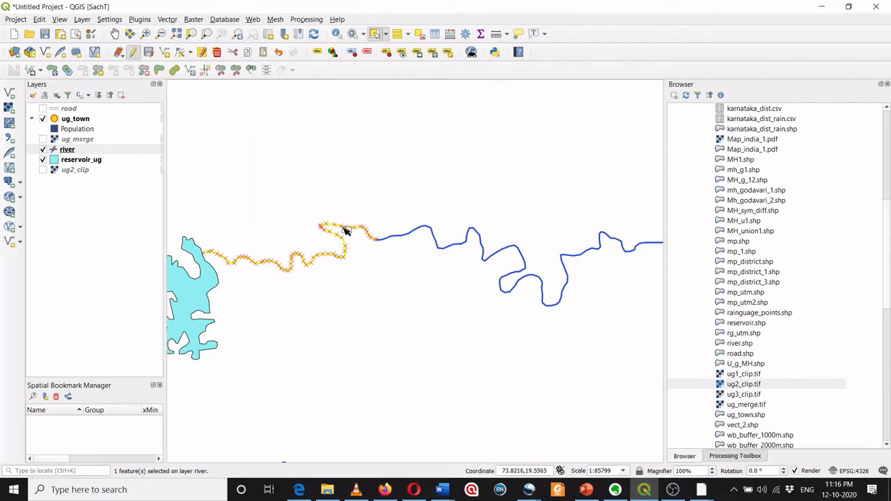
{"action": "left_click", "coordinate": [408, 238]}
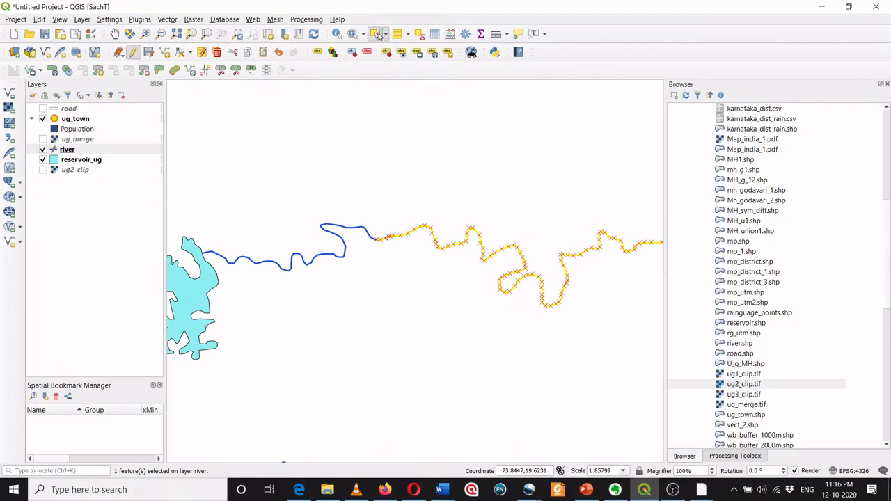
{"action": "left_click", "coordinate": [419, 34]}
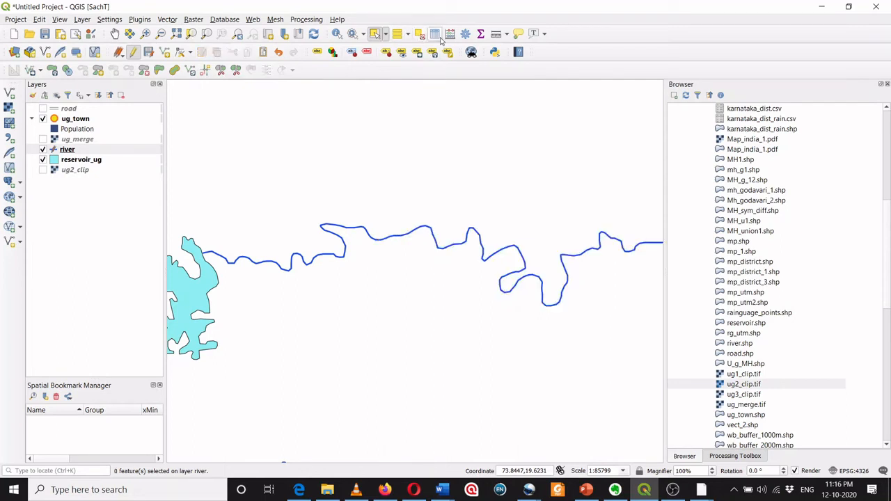
Open the river layer's attribute table, highlight the two pravara records in turn to match them to the split parts, and clear the selection
{"action": "left_click", "coordinate": [435, 35]}
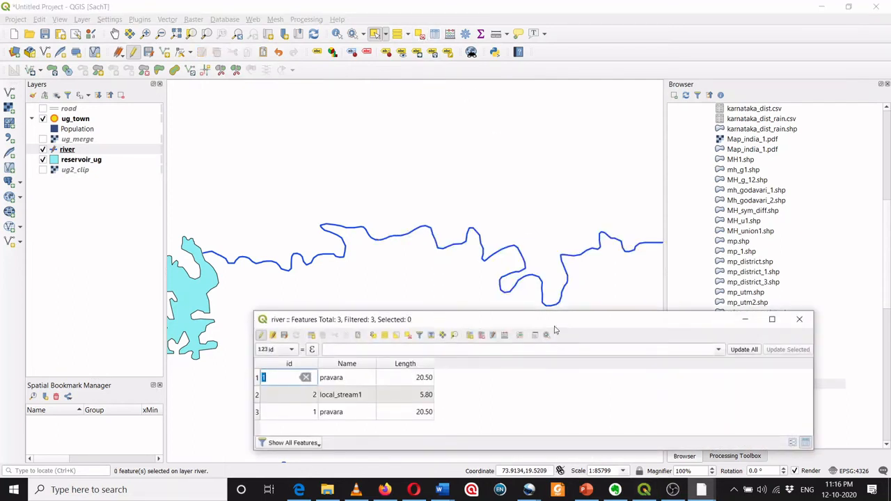
{"action": "left_click_drag", "start_coordinate": [555, 325], "coordinate": [654, 76]}
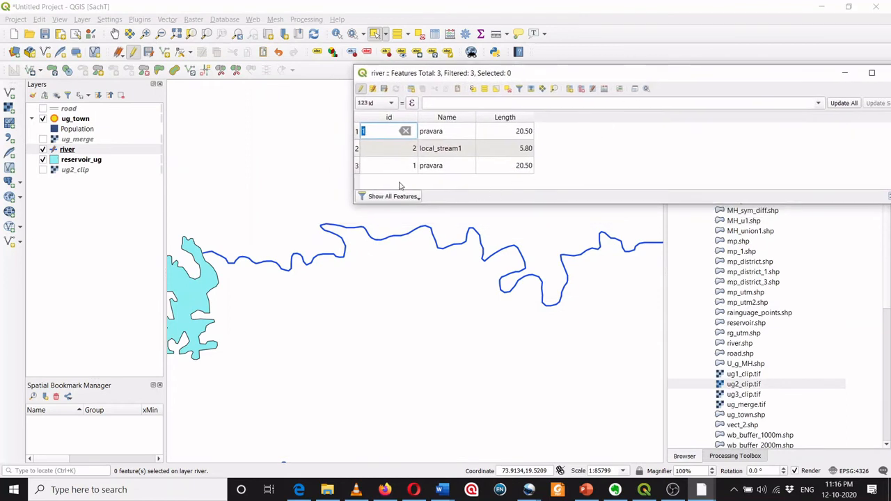
{"action": "left_click", "coordinate": [358, 132]}
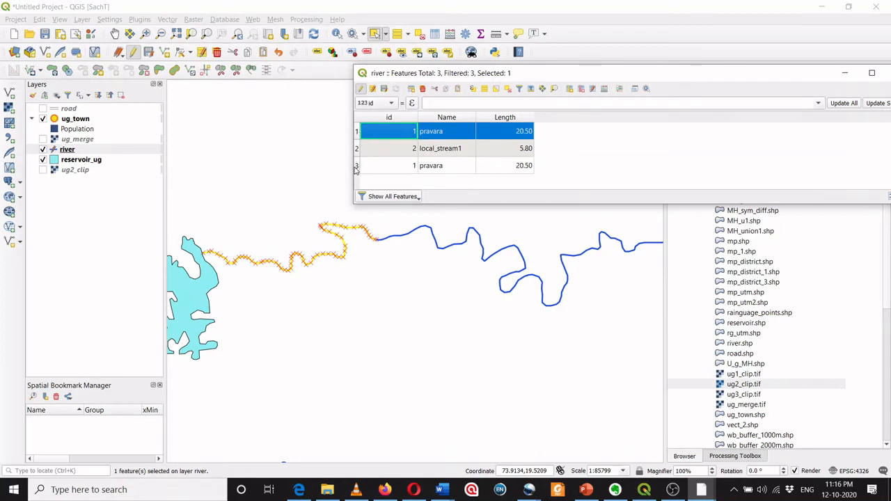
{"action": "left_click", "coordinate": [356, 167]}
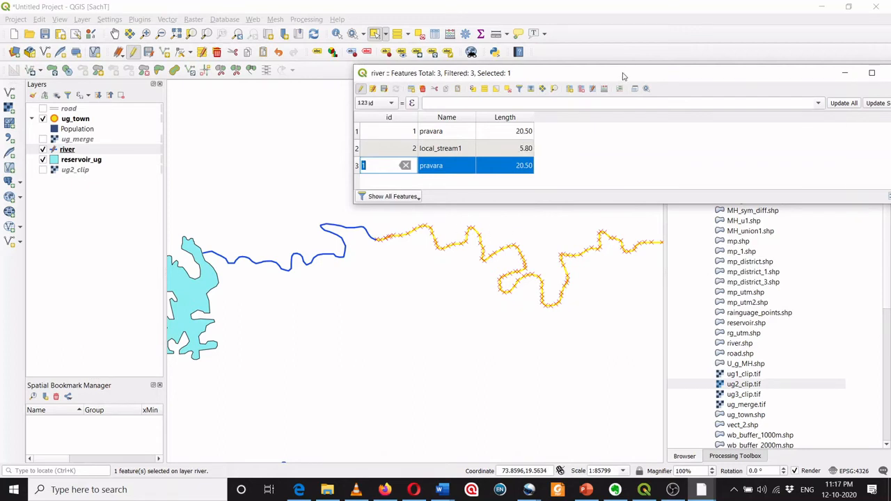
{"action": "left_click_drag", "start_coordinate": [624, 75], "coordinate": [529, 333]}
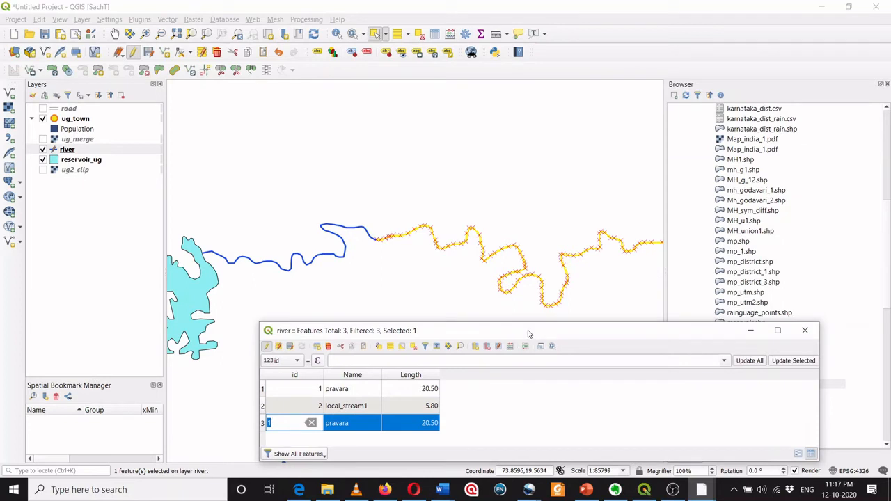
{"action": "left_click", "coordinate": [420, 37]}
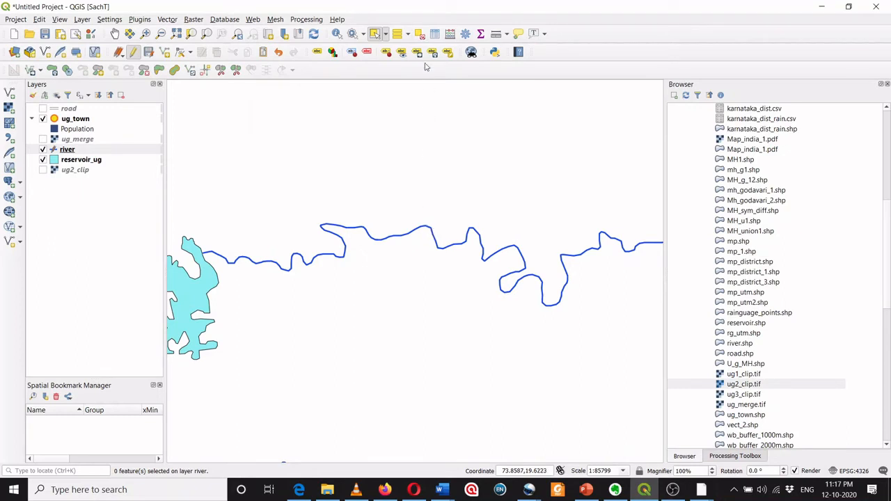
{"action": "left_click", "coordinate": [427, 230]}
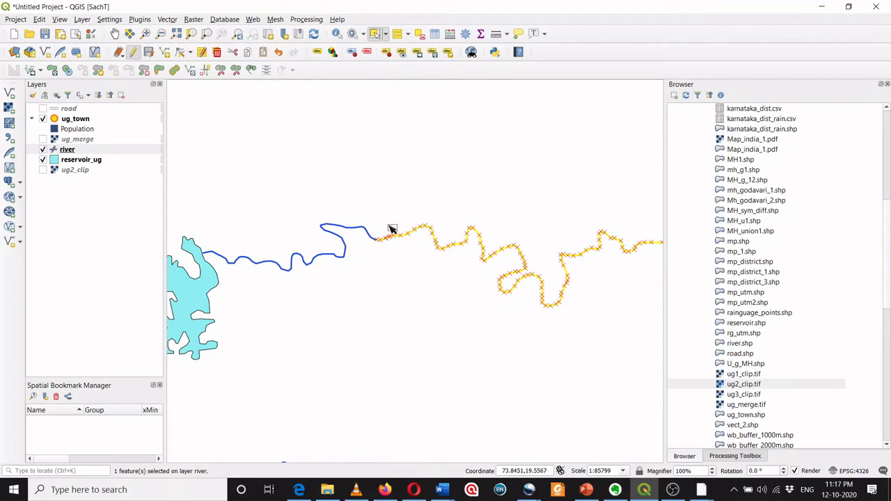
{"action": "left_click", "coordinate": [350, 231], "text": "ctrl"}
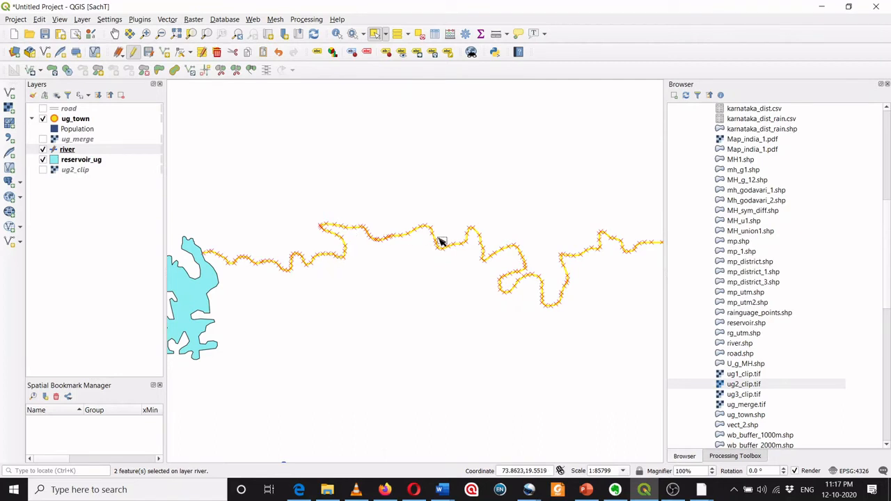
{"action": "left_click", "coordinate": [251, 70]}
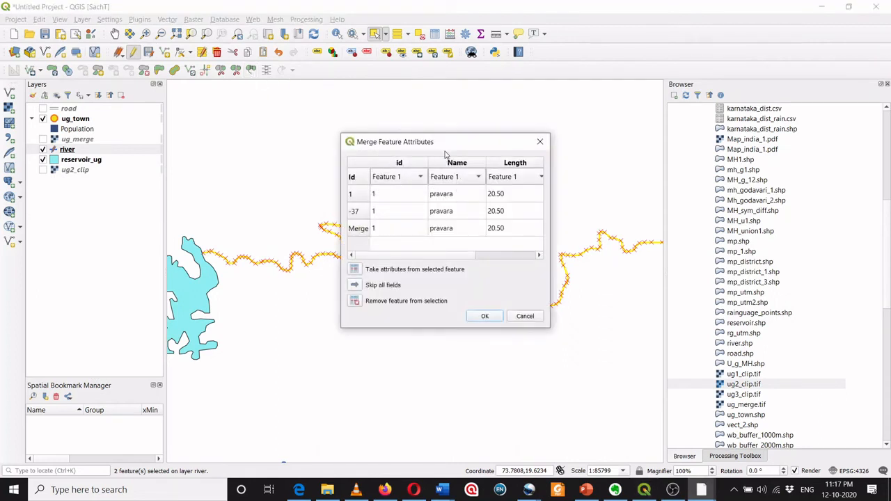
{"action": "left_click_drag", "start_coordinate": [447, 145], "coordinate": [627, 100]}
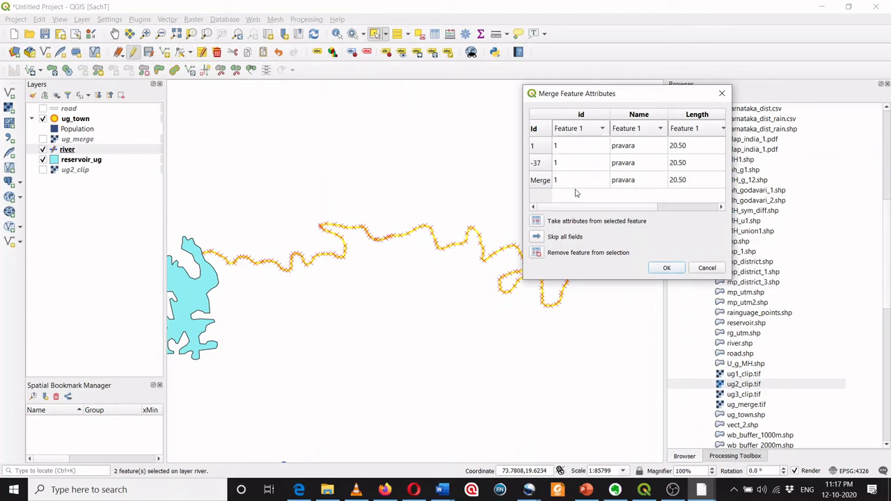
{"action": "left_click", "coordinate": [706, 268]}
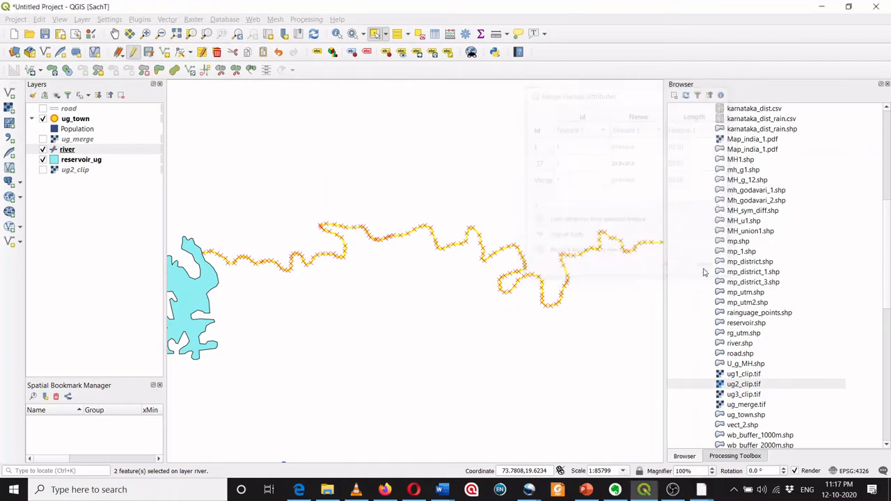
{"action": "left_click", "coordinate": [420, 35]}
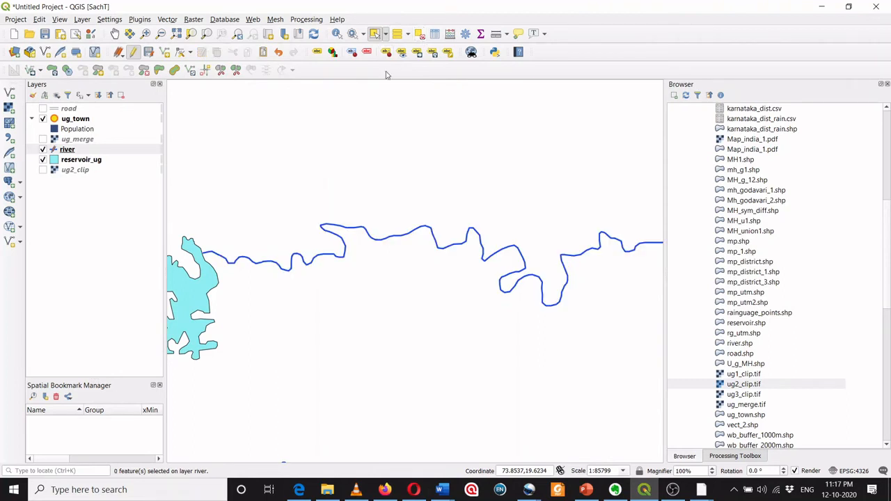
In the river layer's attribute table, set the Length of the western pravara part to 5
{"action": "left_click", "coordinate": [70, 149]}
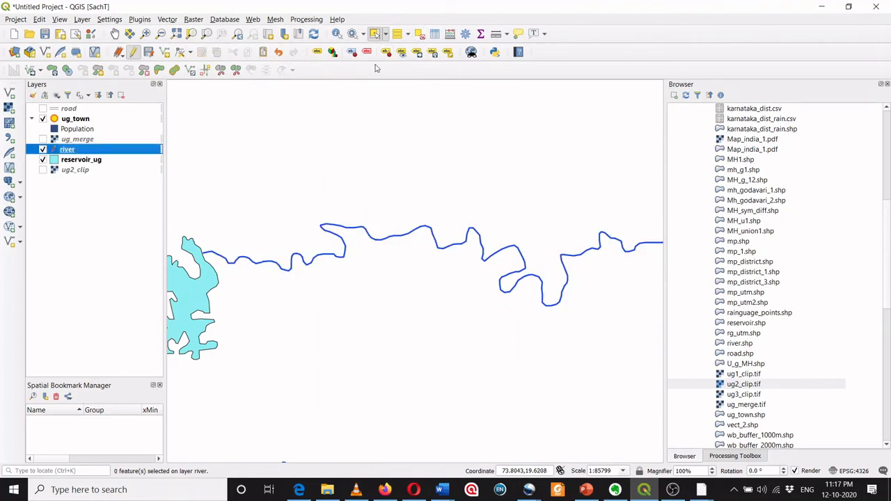
{"action": "left_click", "coordinate": [434, 34]}
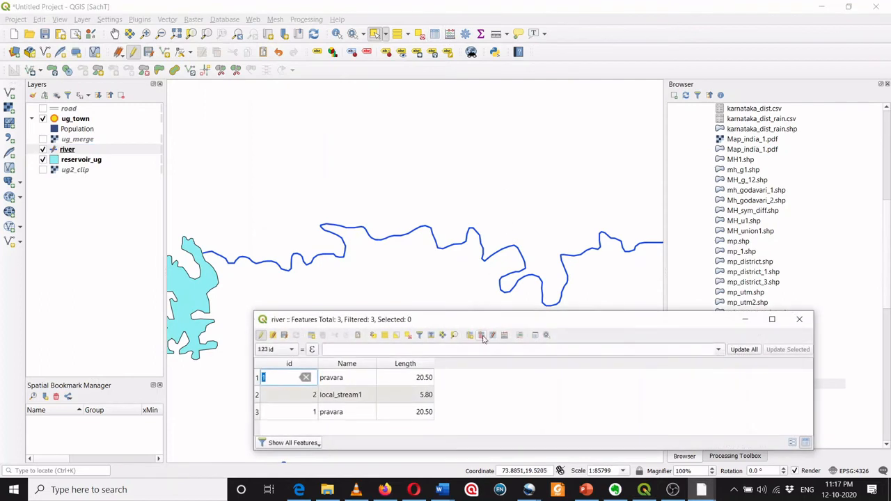
{"action": "left_click_drag", "start_coordinate": [489, 325], "coordinate": [678, 57]}
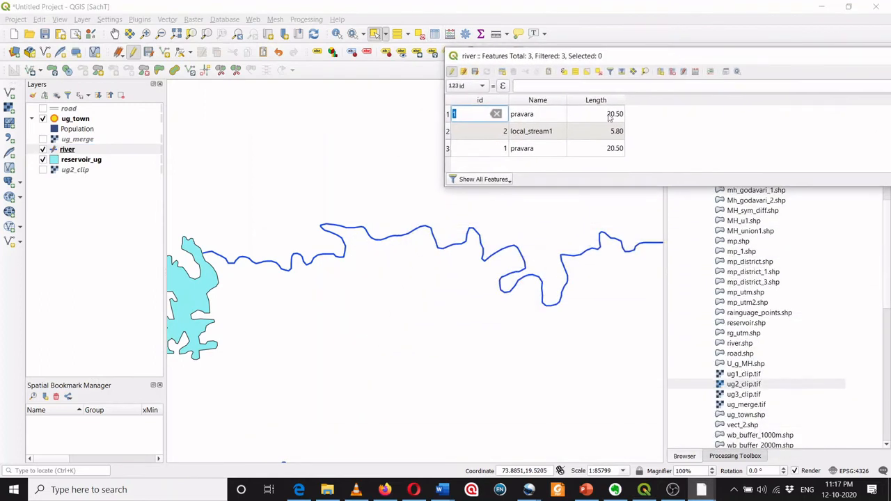
{"action": "left_click", "coordinate": [448, 114]}
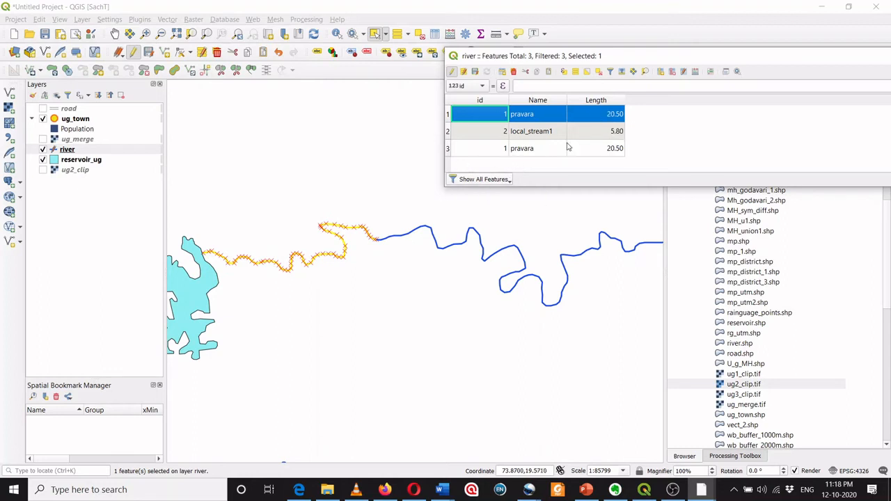
{"action": "double_click", "coordinate": [603, 113]}
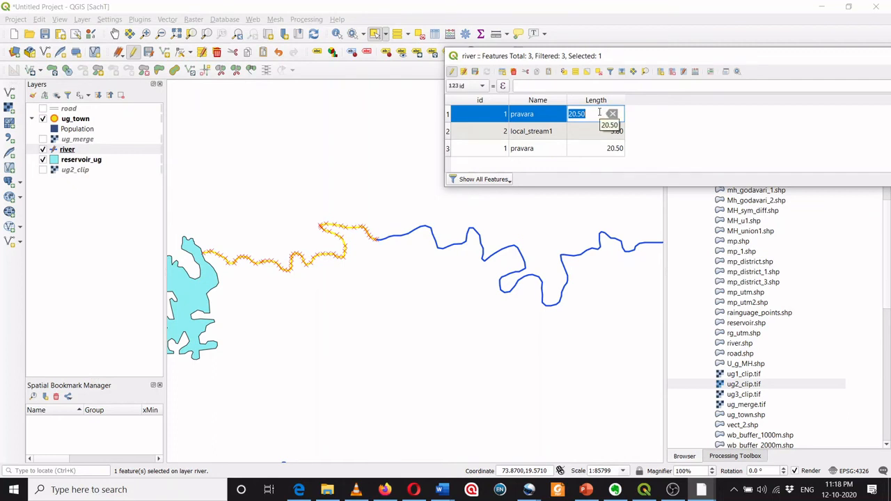
{"action": "type", "text": "5"}
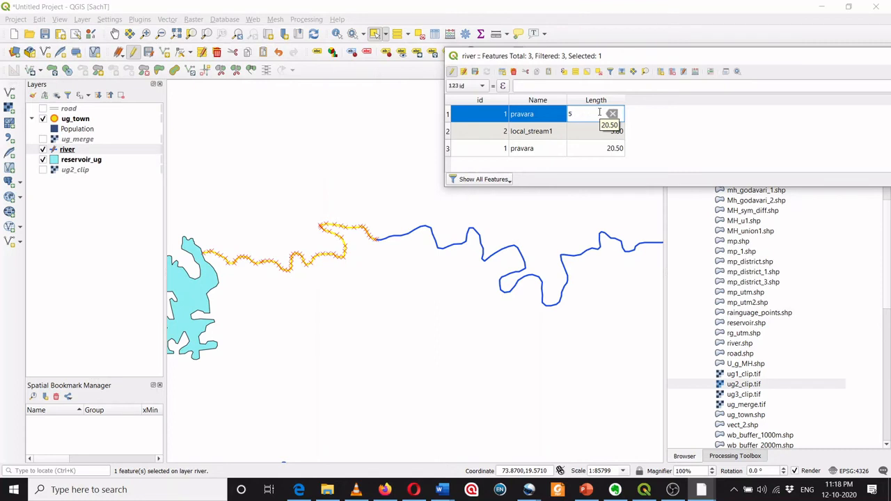
Set the Length of the eastern pravara part to 15.5 in the attribute table
{"action": "double_click", "coordinate": [451, 150]}
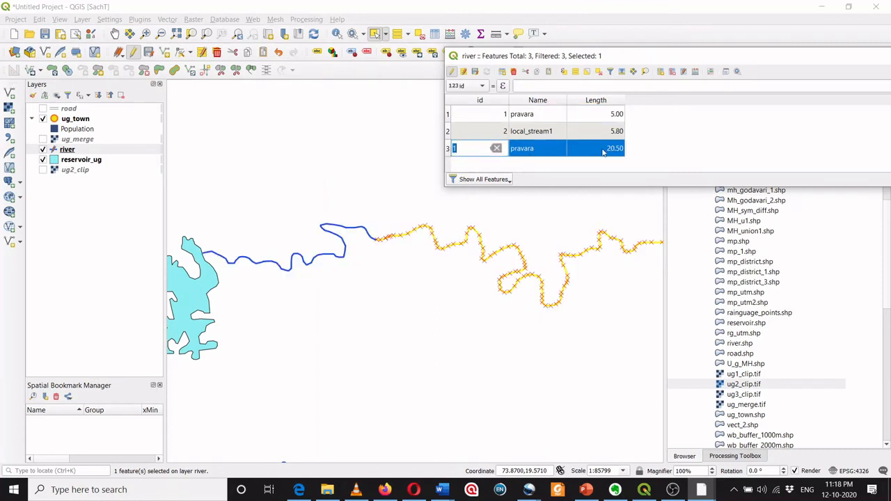
{"action": "double_click", "coordinate": [606, 151]}
{"action": "type", "text": "1"}
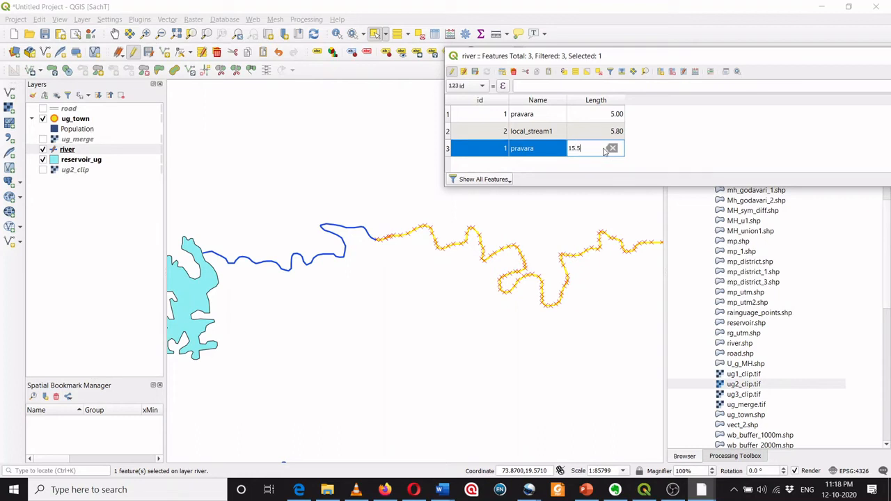
{"action": "type", "text": "5.5"}
{"action": "key", "text": "Return"}
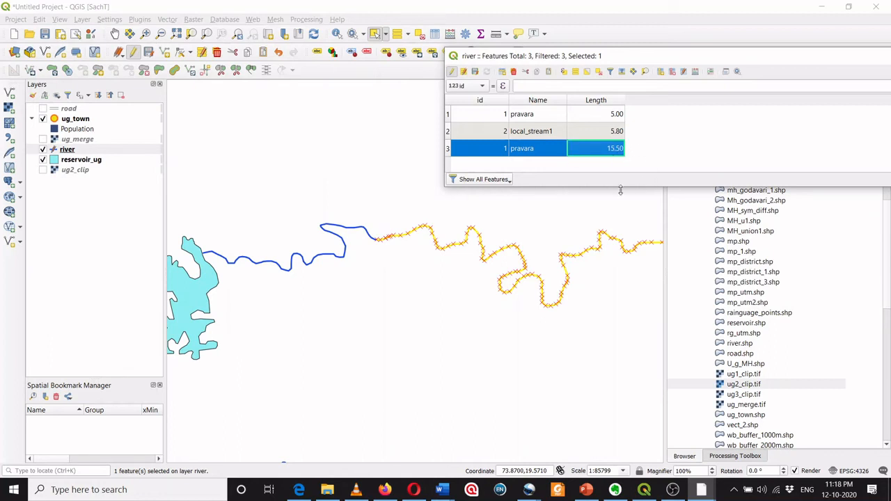
Merge the western and eastern parts of the split river line, taking all attributes from the eastern part with Length 15.50
{"action": "left_click_drag", "start_coordinate": [724, 56], "coordinate": [608, 324]}
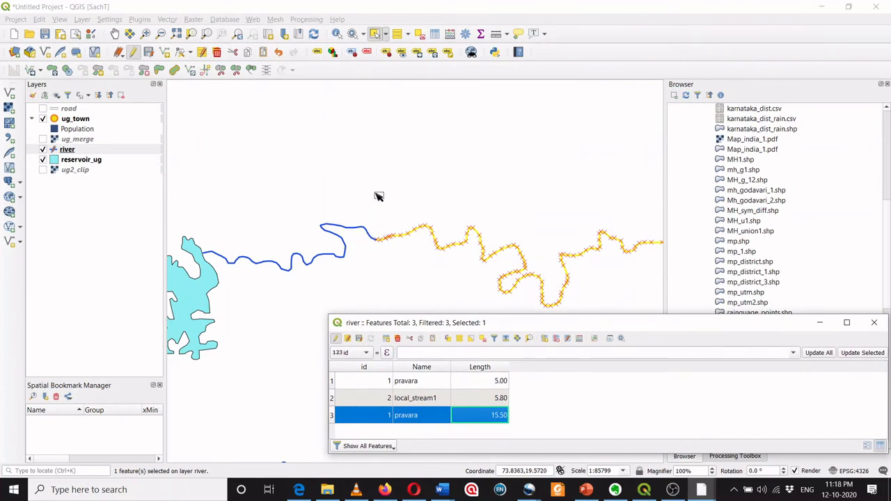
{"action": "left_click", "coordinate": [353, 232]}
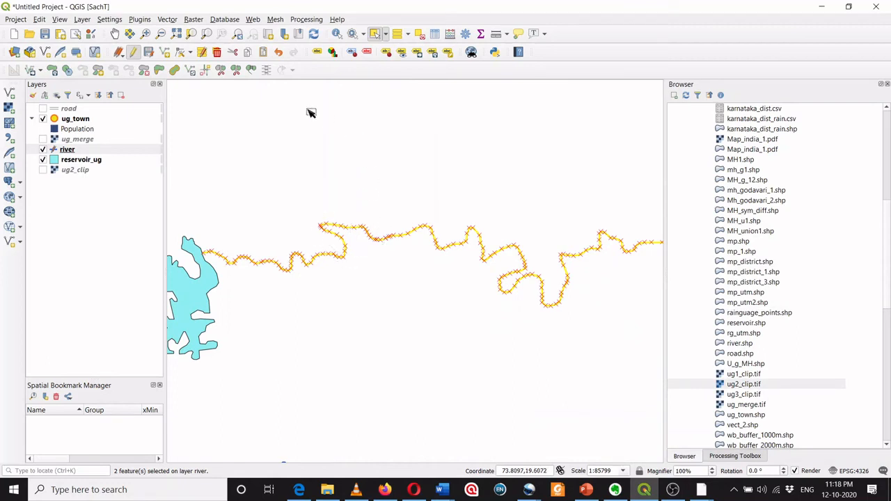
{"action": "left_click", "coordinate": [251, 71]}
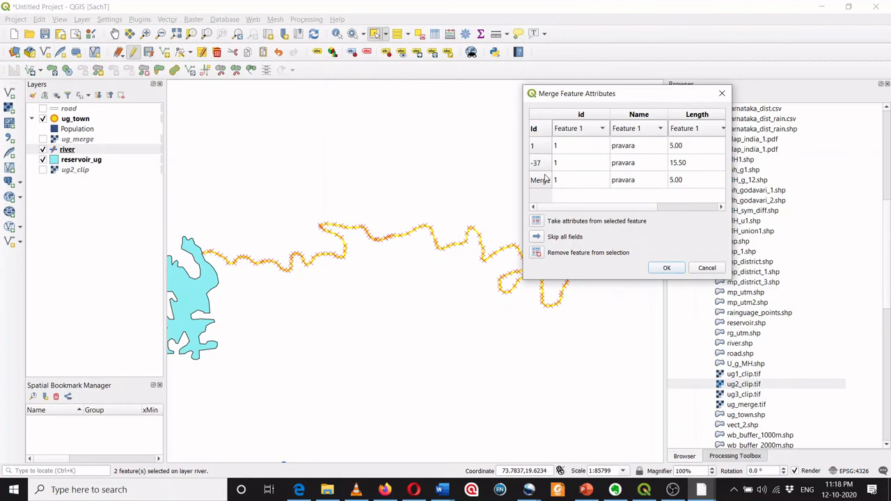
{"action": "left_click", "coordinate": [534, 149]}
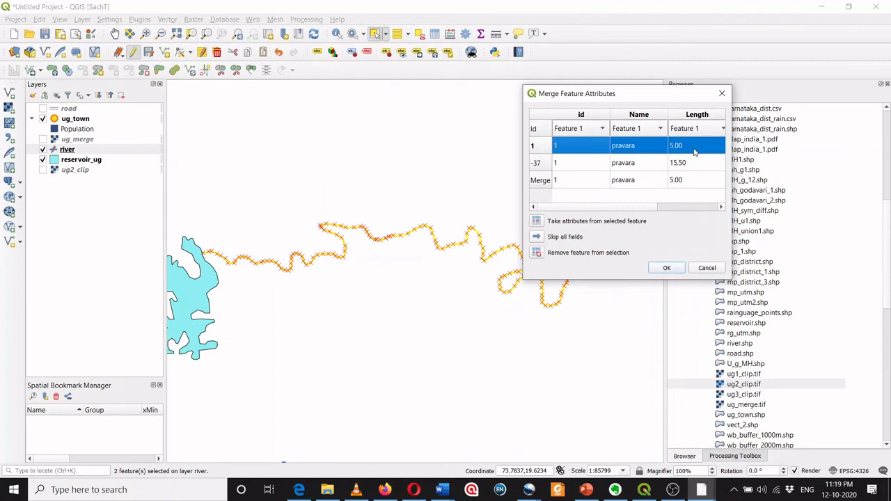
{"action": "left_click", "coordinate": [542, 162]}
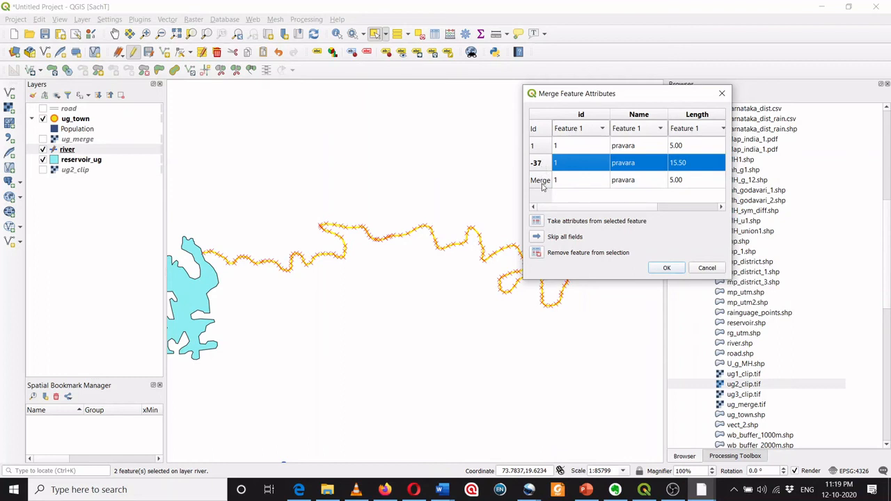
{"action": "left_click", "coordinate": [543, 181]}
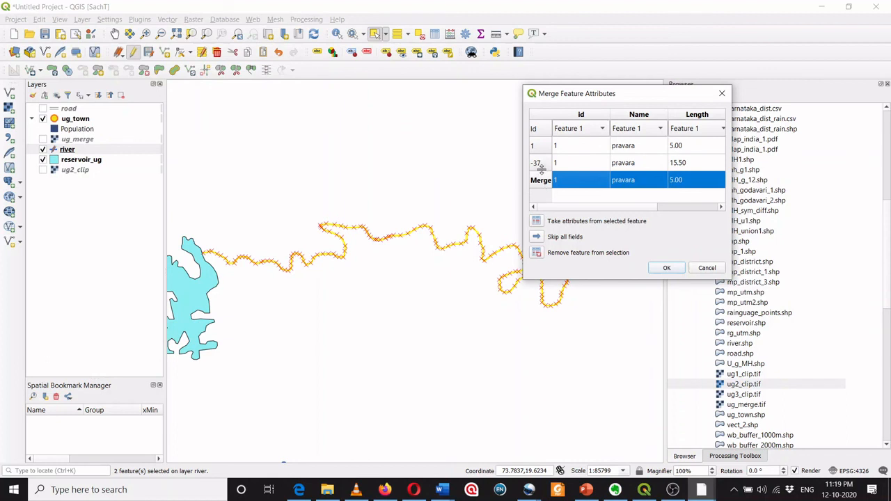
{"action": "left_click", "coordinate": [542, 164]}
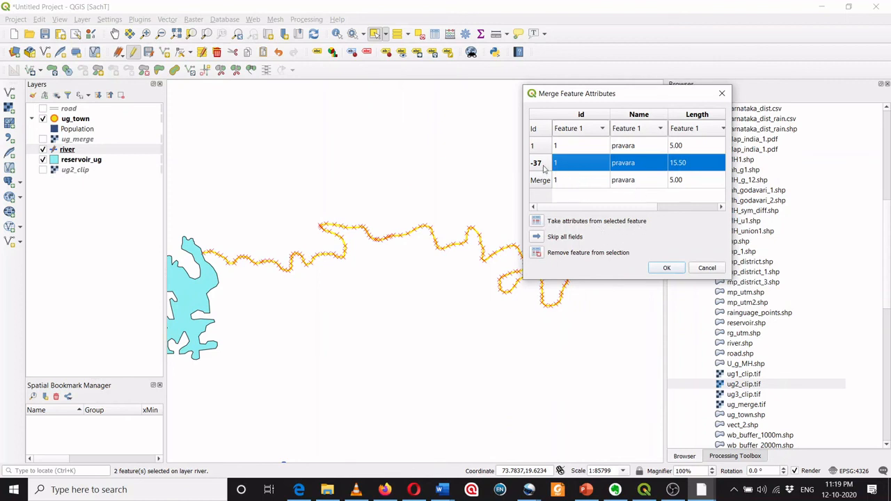
{"action": "left_click", "coordinate": [536, 222]}
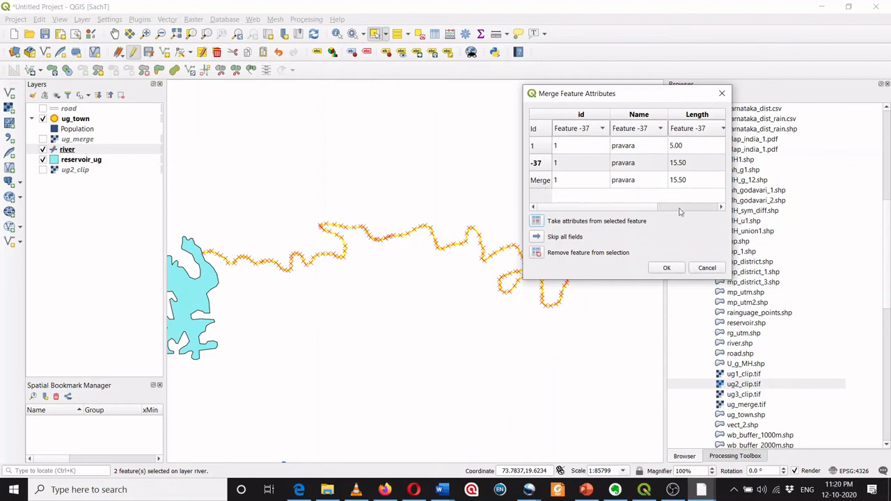
{"action": "left_click", "coordinate": [665, 269]}
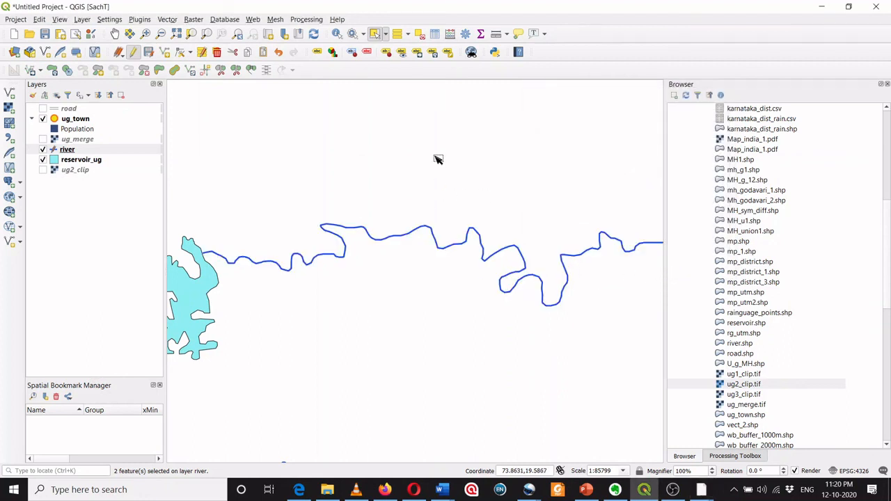
Open the river layer's attribute table, highlight the merged pravara record to check its geometry and Length, and close the table
{"action": "left_click", "coordinate": [87, 150]}
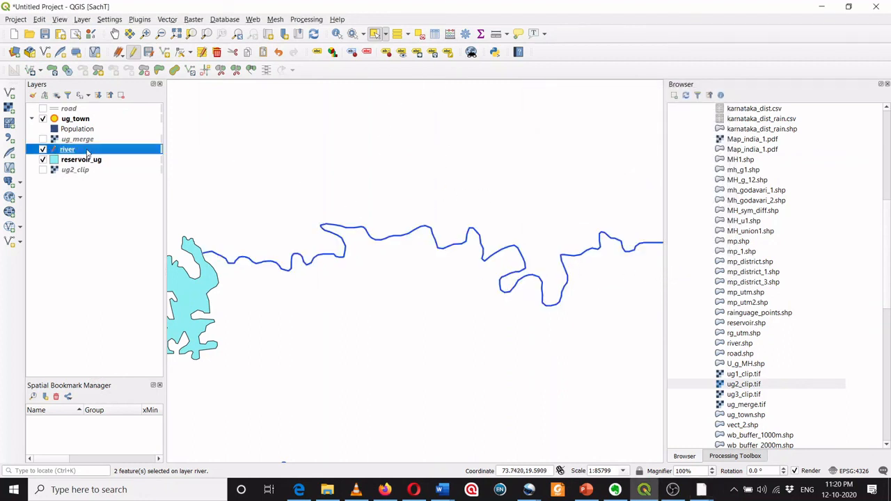
{"action": "left_click", "coordinate": [434, 34]}
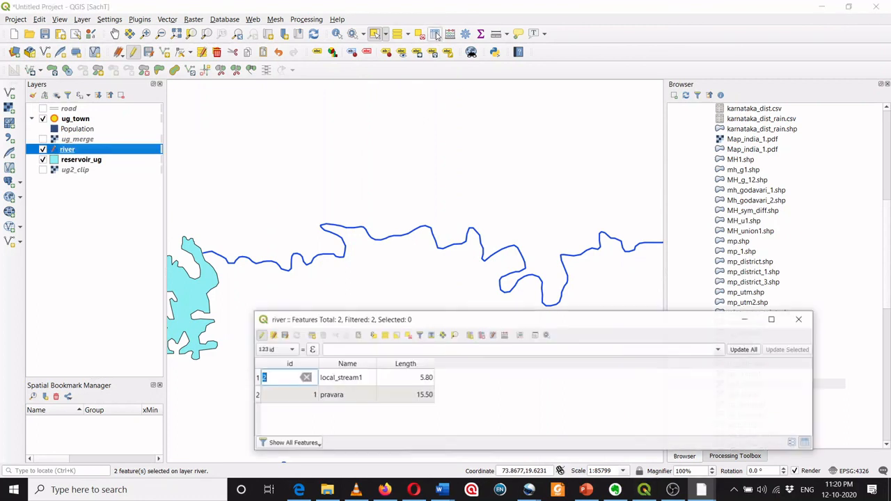
{"action": "left_click_drag", "start_coordinate": [523, 320], "coordinate": [698, 121]}
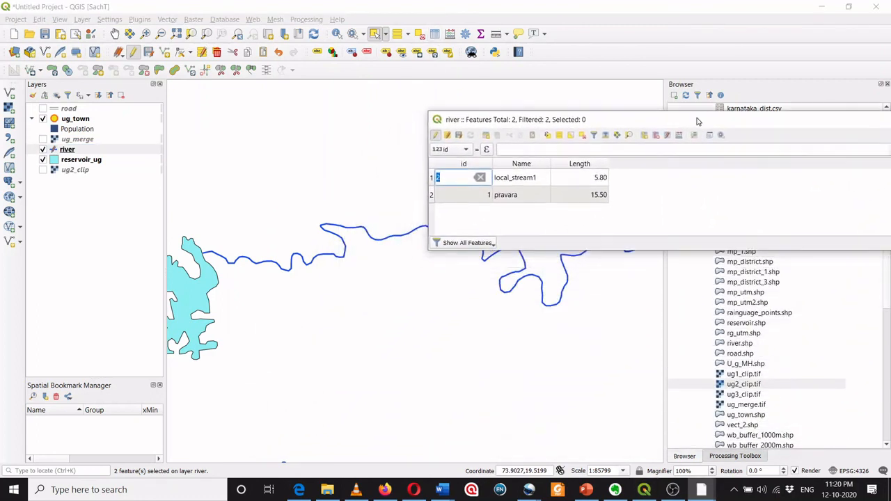
{"action": "left_click", "coordinate": [431, 196]}
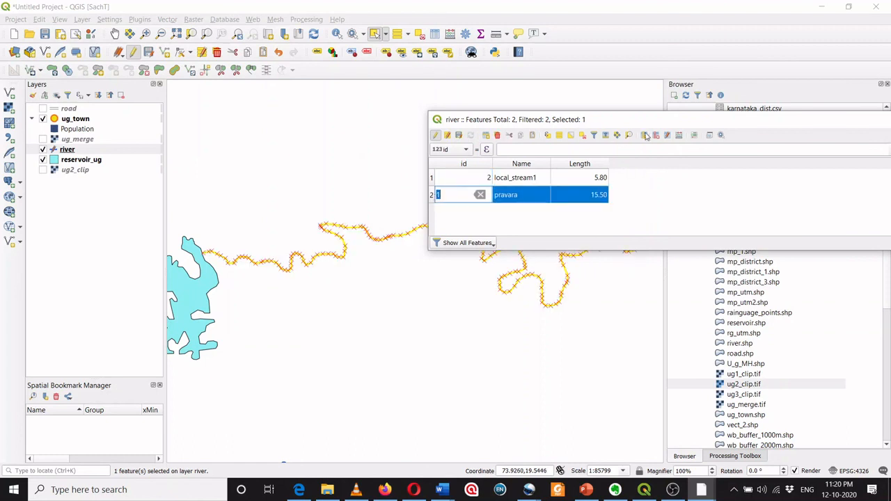
{"action": "left_click_drag", "start_coordinate": [651, 124], "coordinate": [654, 75]}
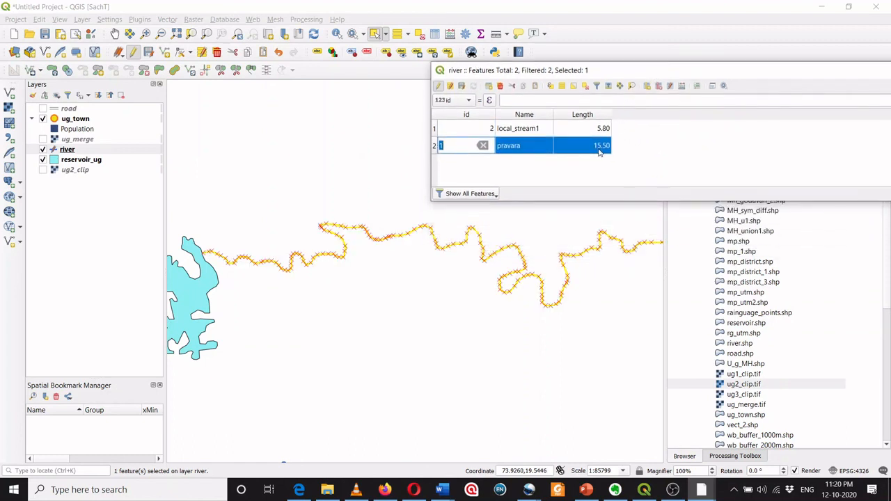
{"action": "left_click_drag", "start_coordinate": [698, 72], "coordinate": [499, 83]}
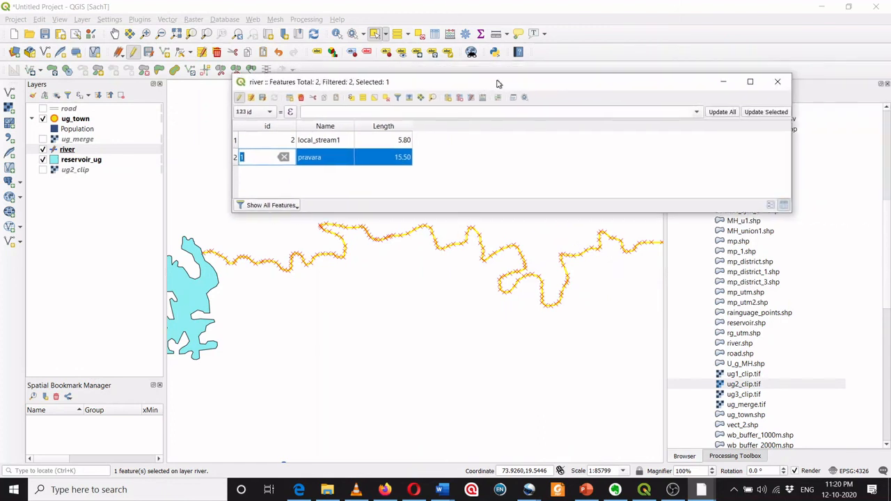
{"action": "left_click", "coordinate": [775, 82]}
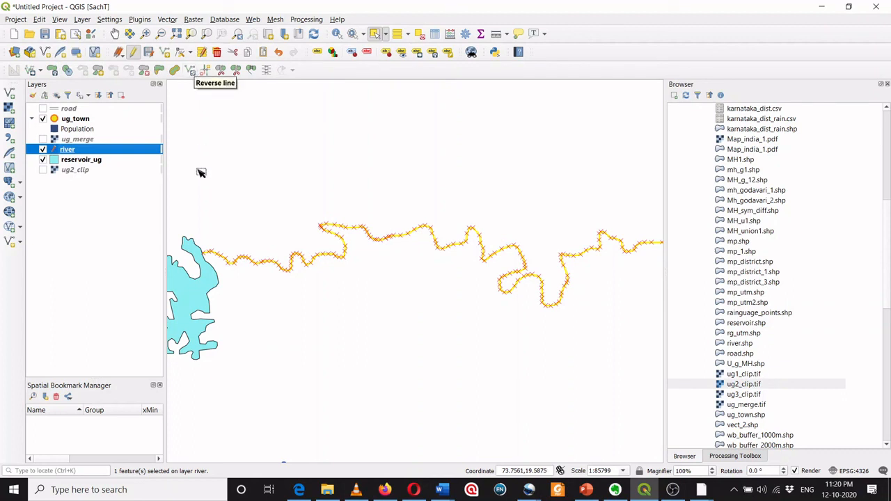
{"action": "scroll", "coordinate": [212, 197], "scroll_direction": "down", "scroll_amount": 1}
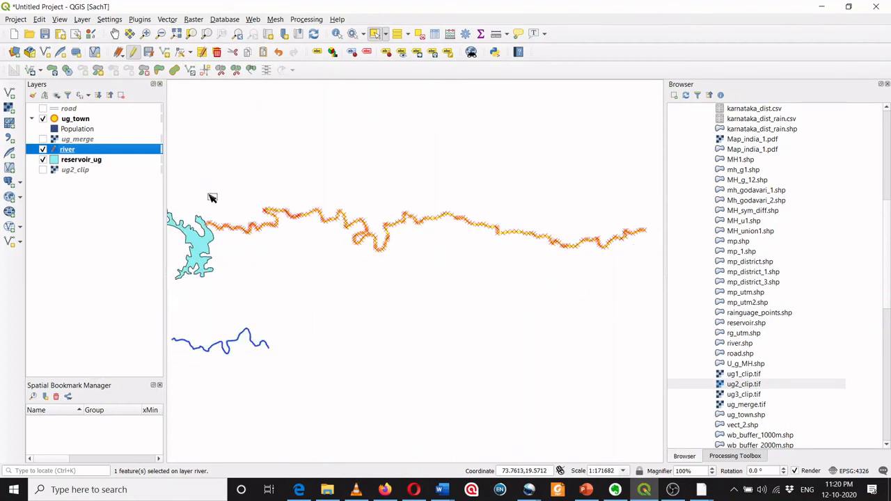